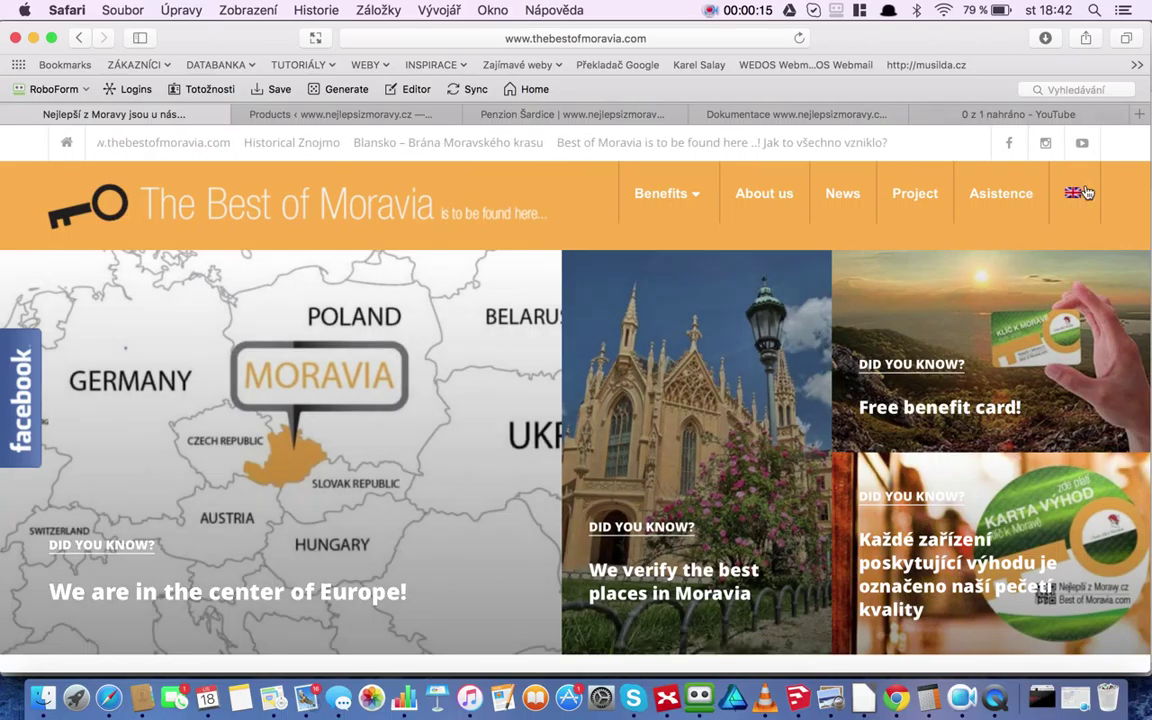
Step: Switch the public website to Czech and look over its homepage down to the footer links
{"action": "mouse_move", "coordinate": [1073, 193]}
{"action": "left_click", "coordinate": [1073, 258]}
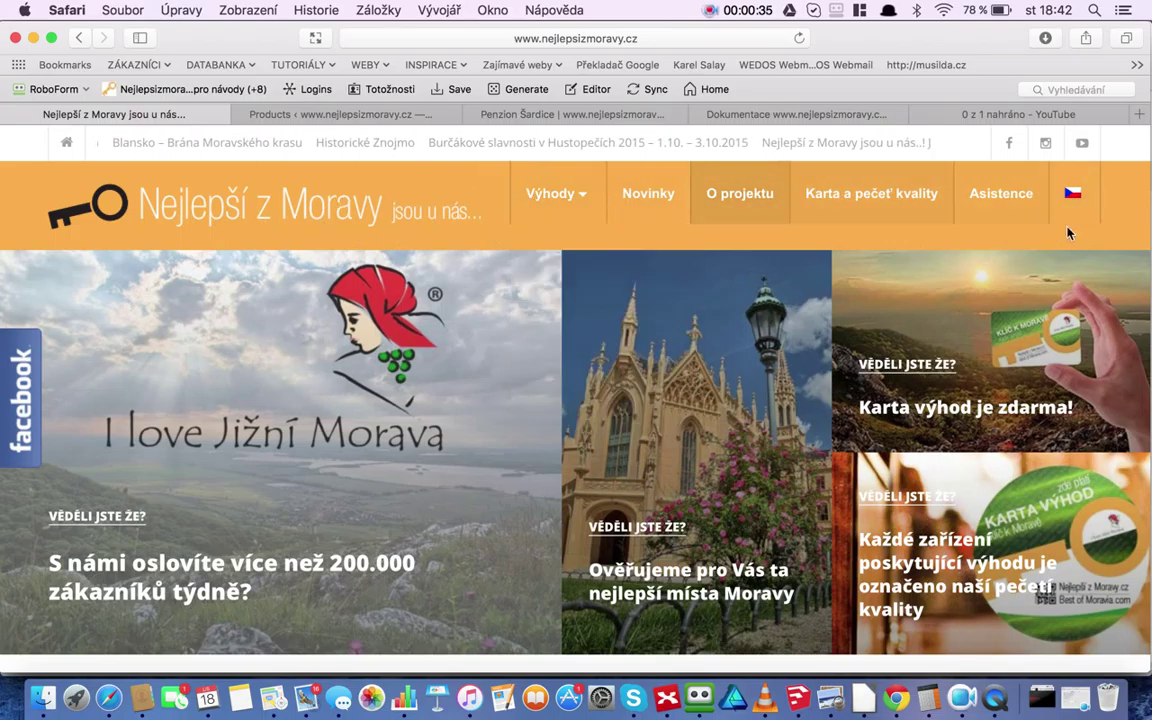
{"action": "scroll", "coordinate": [795, 221], "scroll_direction": "down", "scroll_amount": 2}
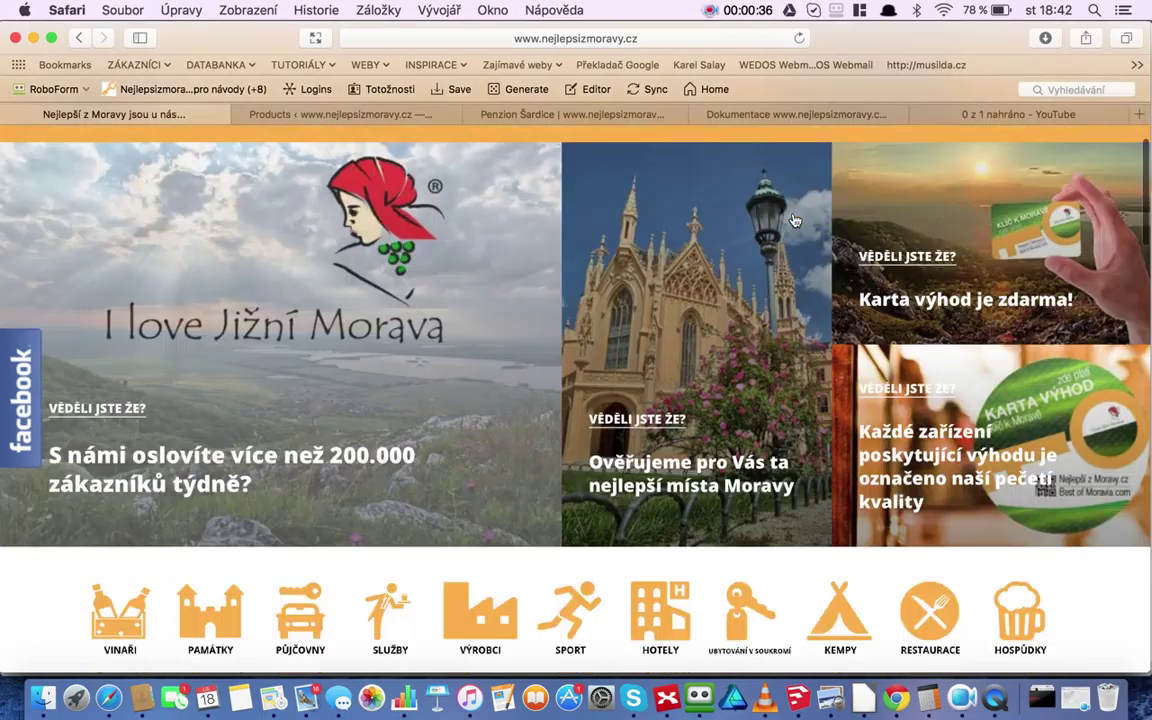
{"action": "scroll", "coordinate": [793, 220], "scroll_direction": "down", "scroll_amount": 15}
{"action": "scroll", "coordinate": [793, 220], "scroll_direction": "down", "scroll_amount": 5}
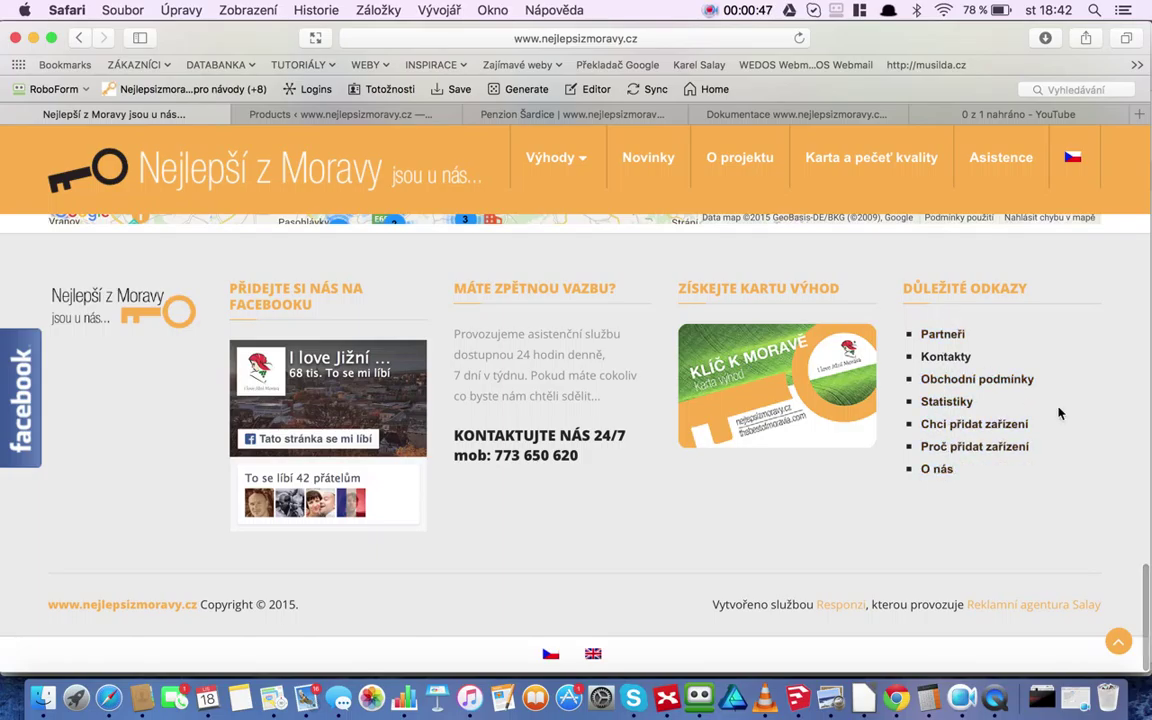
{"action": "scroll", "coordinate": [1059, 413], "scroll_direction": "up", "scroll_amount": 15}
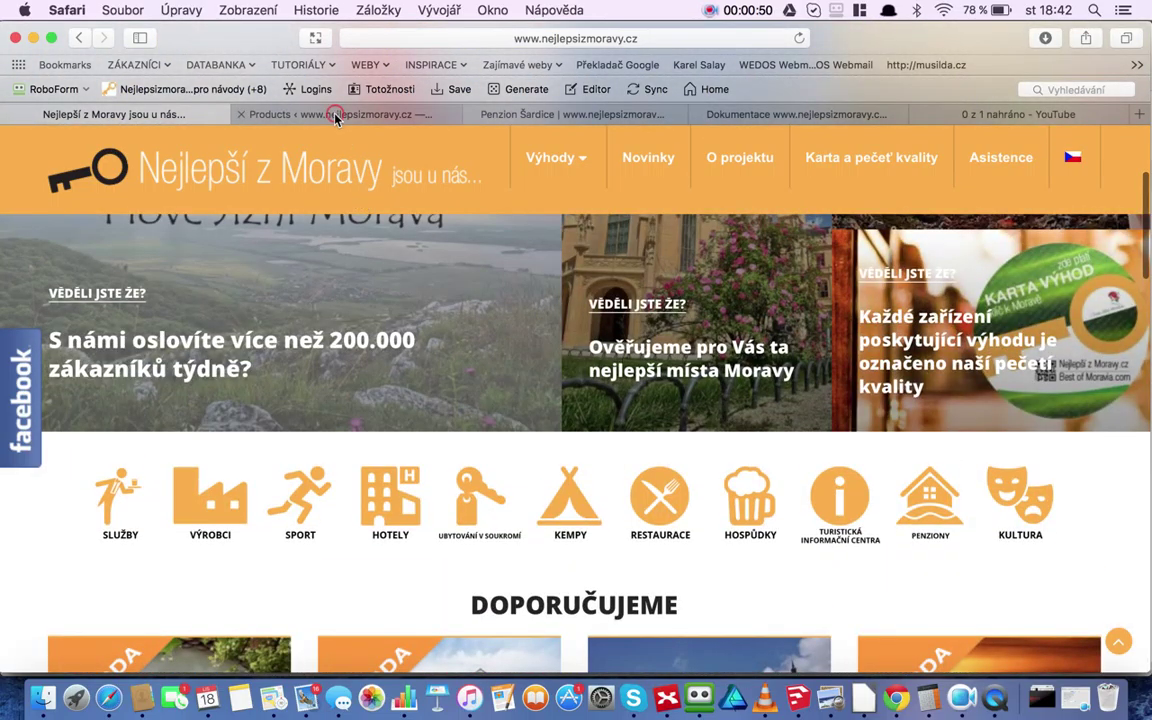
Step: Go to the WordPress product administration and switch the admin language to Czech
{"action": "left_click", "coordinate": [336, 116]}
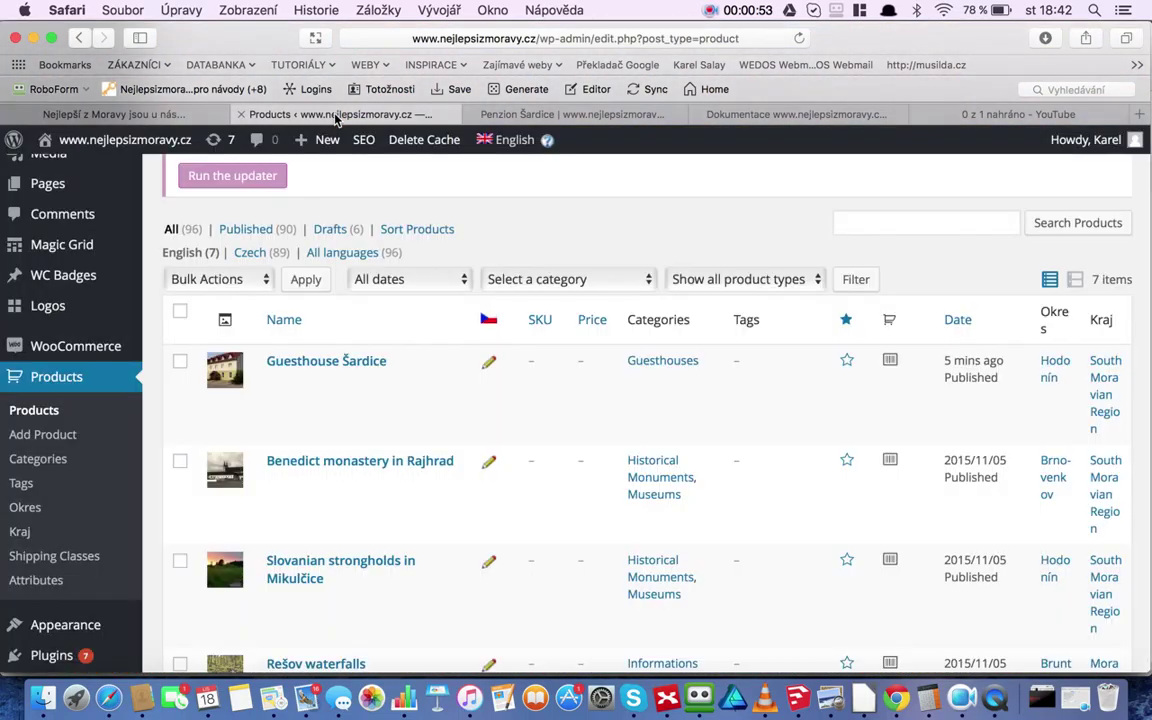
{"action": "mouse_move", "coordinate": [514, 140]}
{"action": "left_click", "coordinate": [514, 176]}
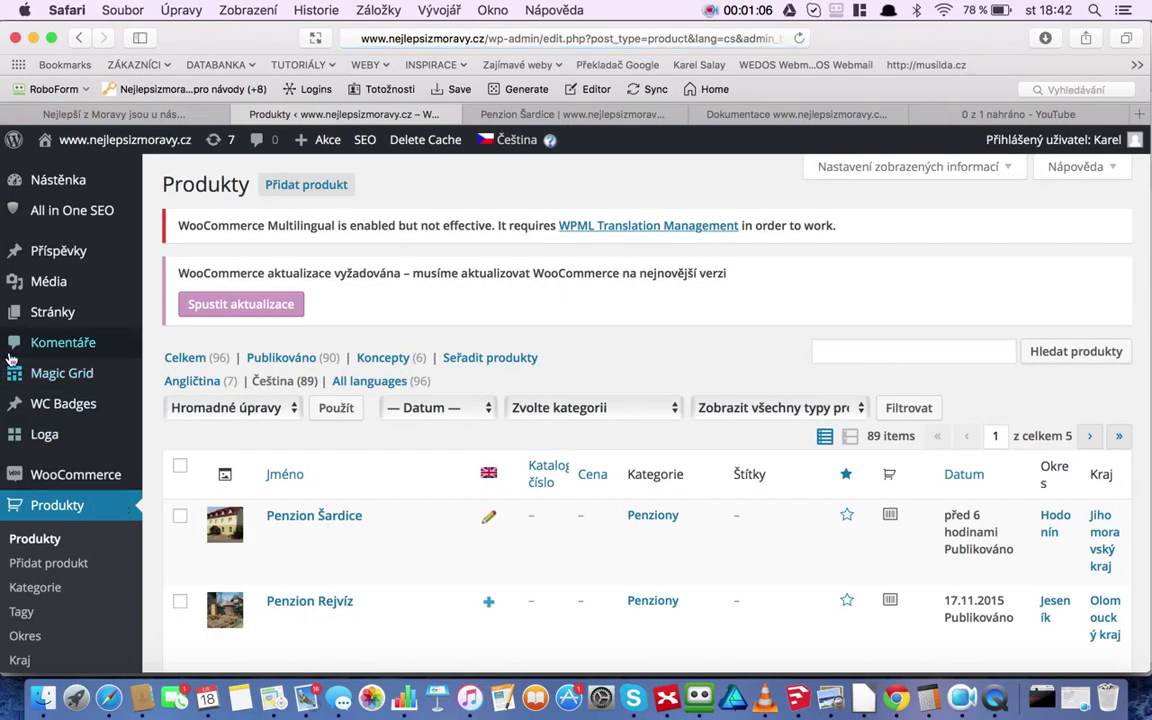
Step: Open the site's navigation menu editor from the appearance settings
{"action": "scroll", "coordinate": [70, 480], "scroll_direction": "down", "scroll_amount": 3}
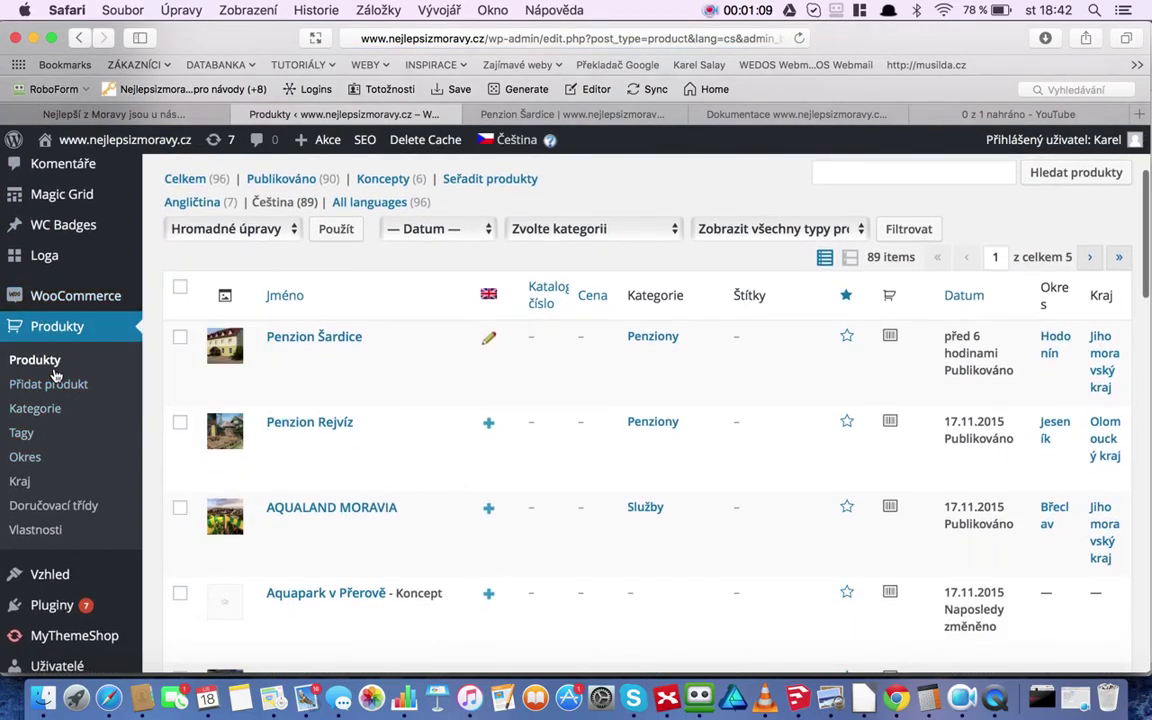
{"action": "scroll", "coordinate": [56, 380], "scroll_direction": "down", "scroll_amount": 6}
{"action": "mouse_move", "coordinate": [57, 404]}
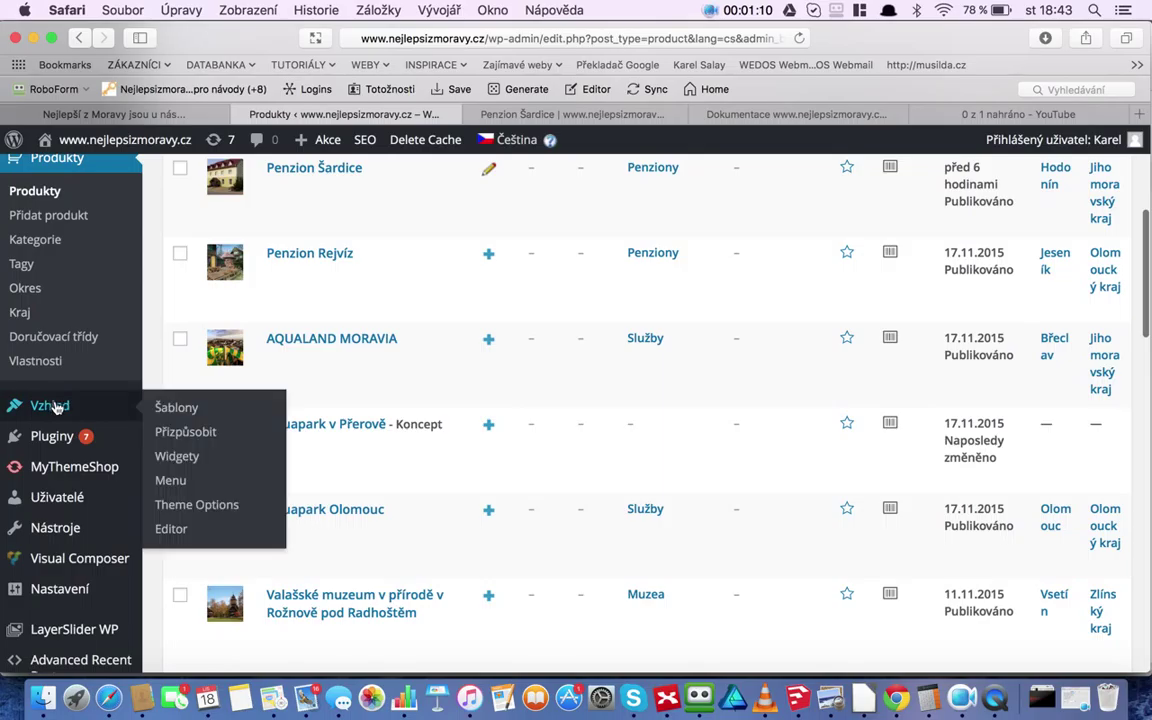
{"action": "left_click", "coordinate": [175, 484]}
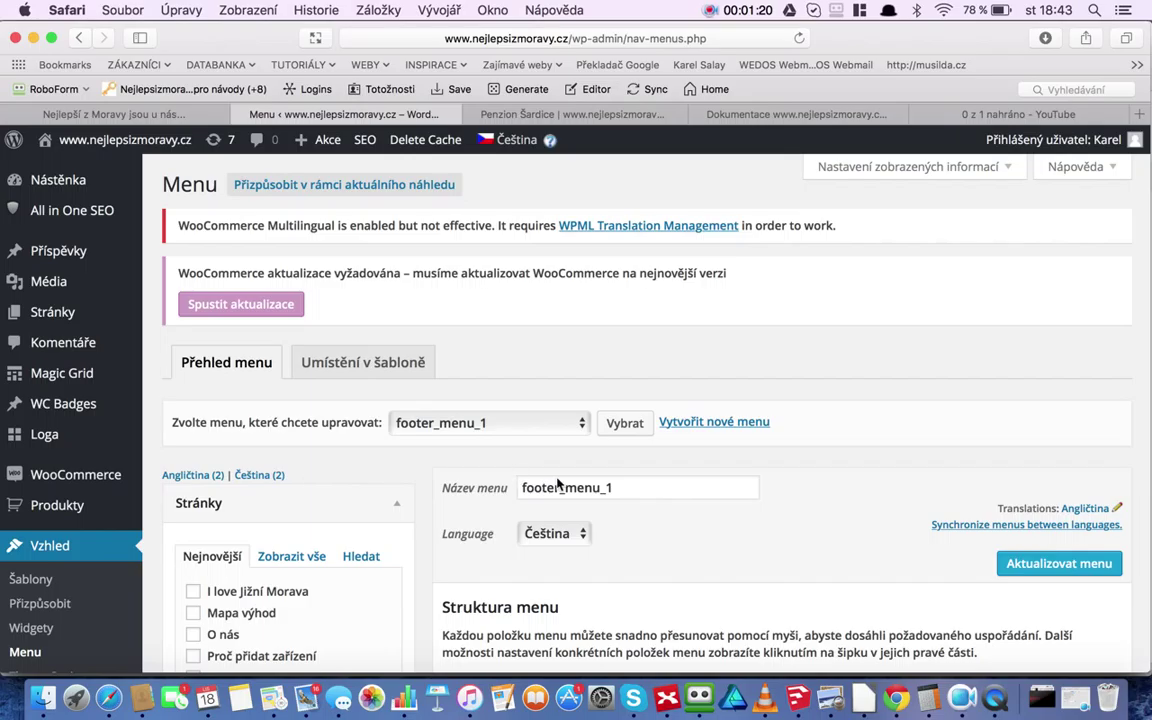
Step: Examine the pages and their order in the footer_menu_1 structure
{"action": "scroll", "coordinate": [598, 391], "scroll_direction": "down", "scroll_amount": 5}
{"action": "scroll", "coordinate": [598, 391], "scroll_direction": "up", "scroll_amount": 5}
{"action": "scroll", "coordinate": [598, 391], "scroll_direction": "down", "scroll_amount": 5}
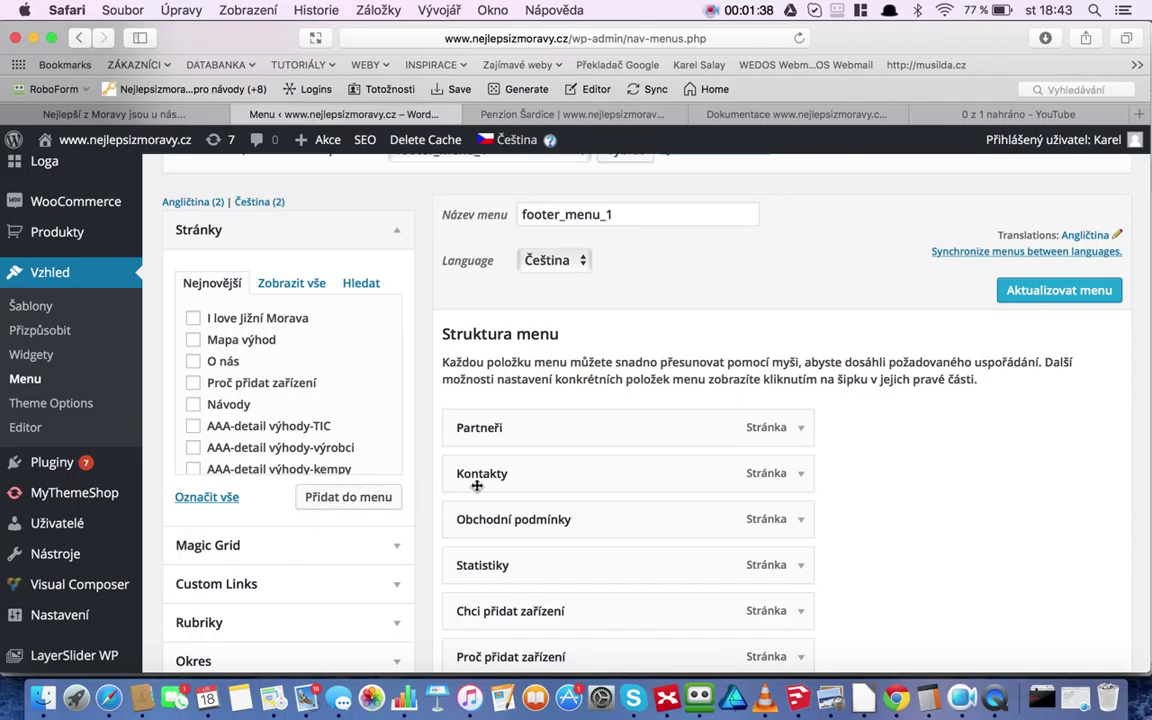
{"action": "scroll", "coordinate": [638, 400], "scroll_direction": "down", "scroll_amount": 2}
{"action": "scroll", "coordinate": [638, 400], "scroll_direction": "down", "scroll_amount": 1}
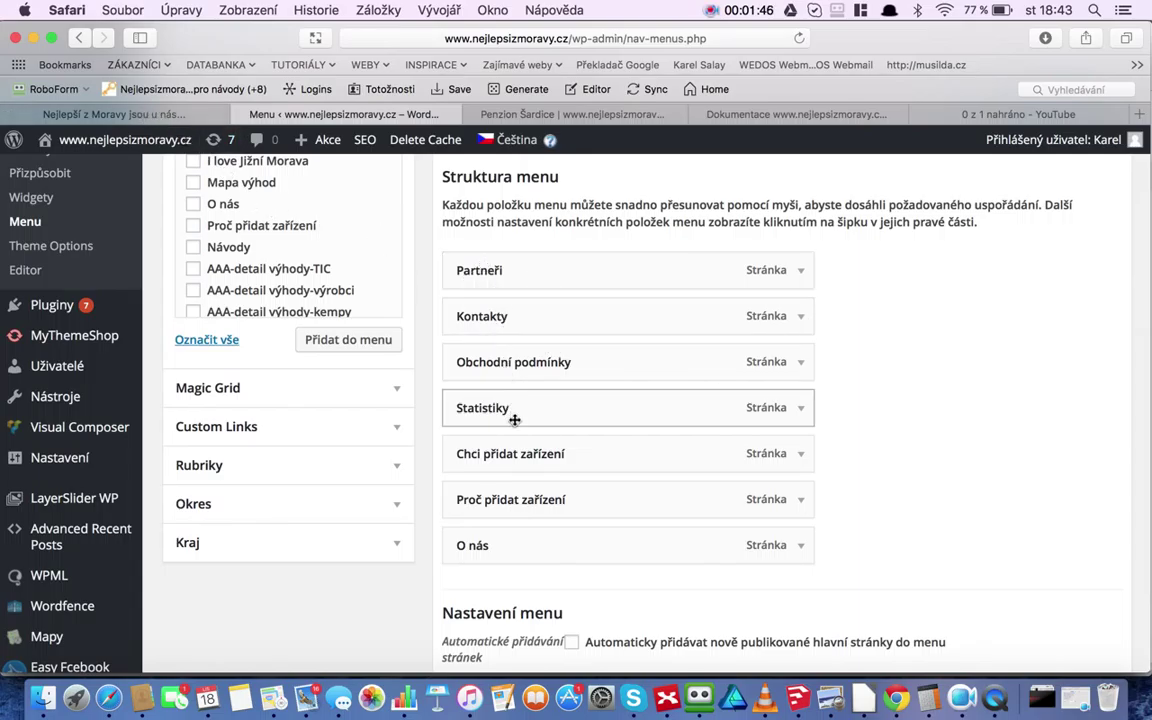
{"action": "scroll", "coordinate": [535, 301], "scroll_direction": "up", "scroll_amount": 1}
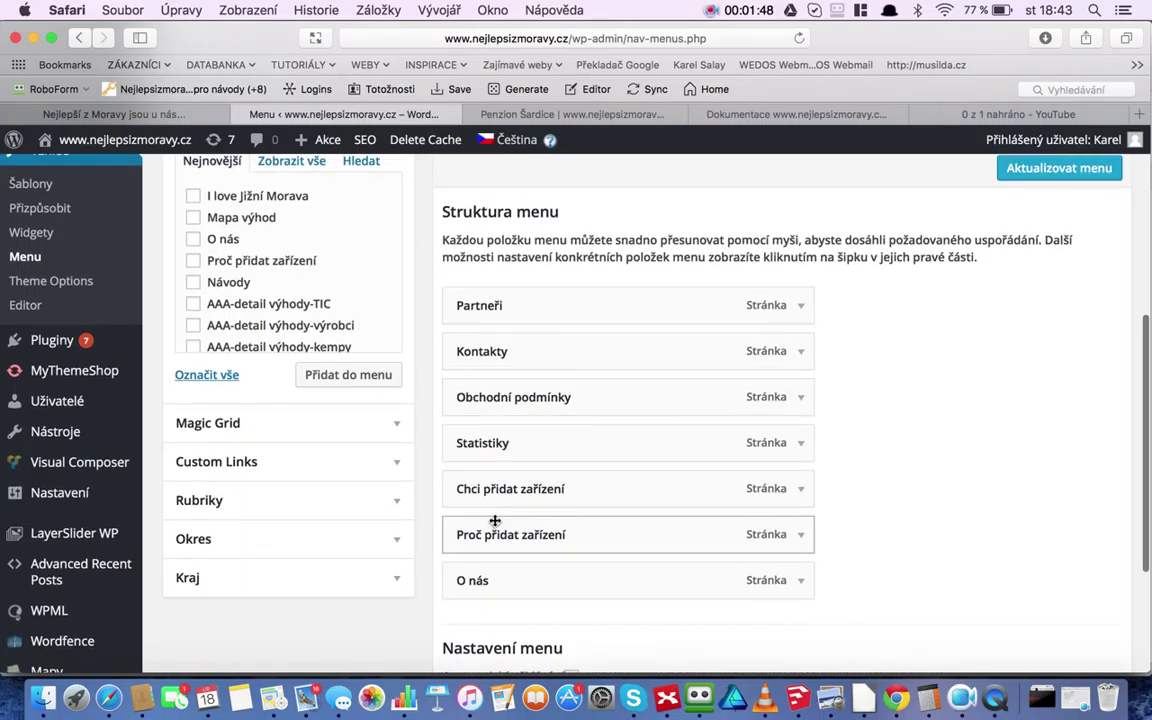
{"action": "scroll", "coordinate": [517, 399], "scroll_direction": "up", "scroll_amount": 4}
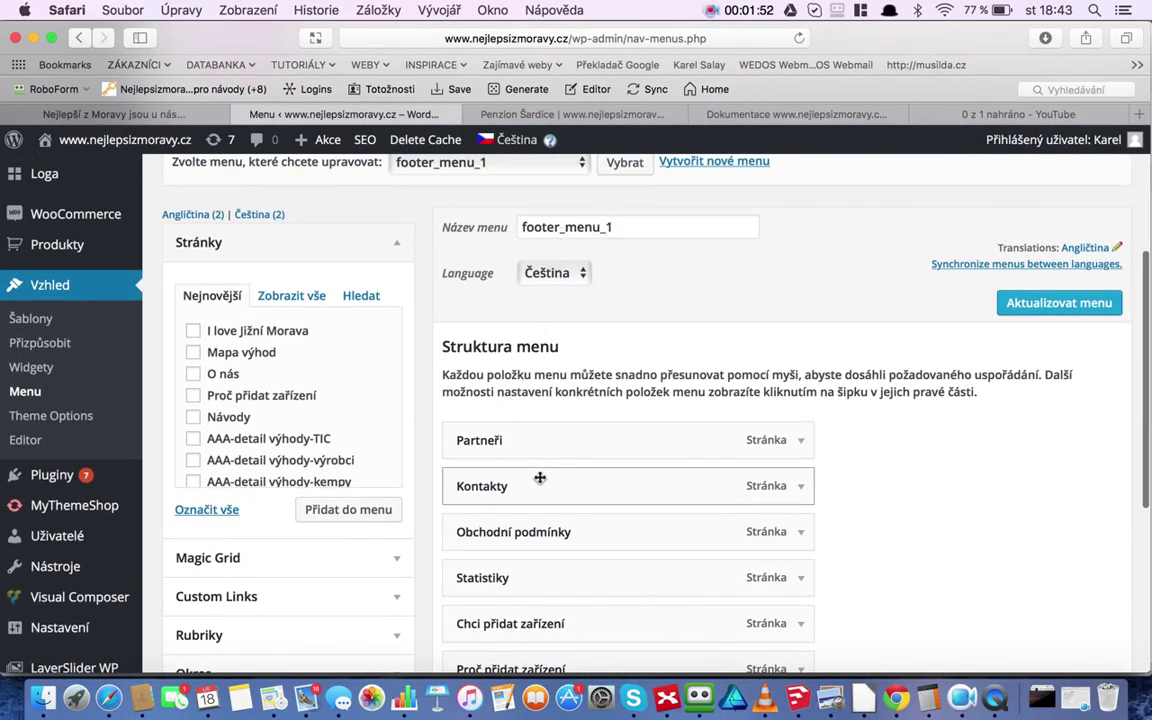
{"action": "scroll", "coordinate": [858, 423], "scroll_direction": "down", "scroll_amount": 2}
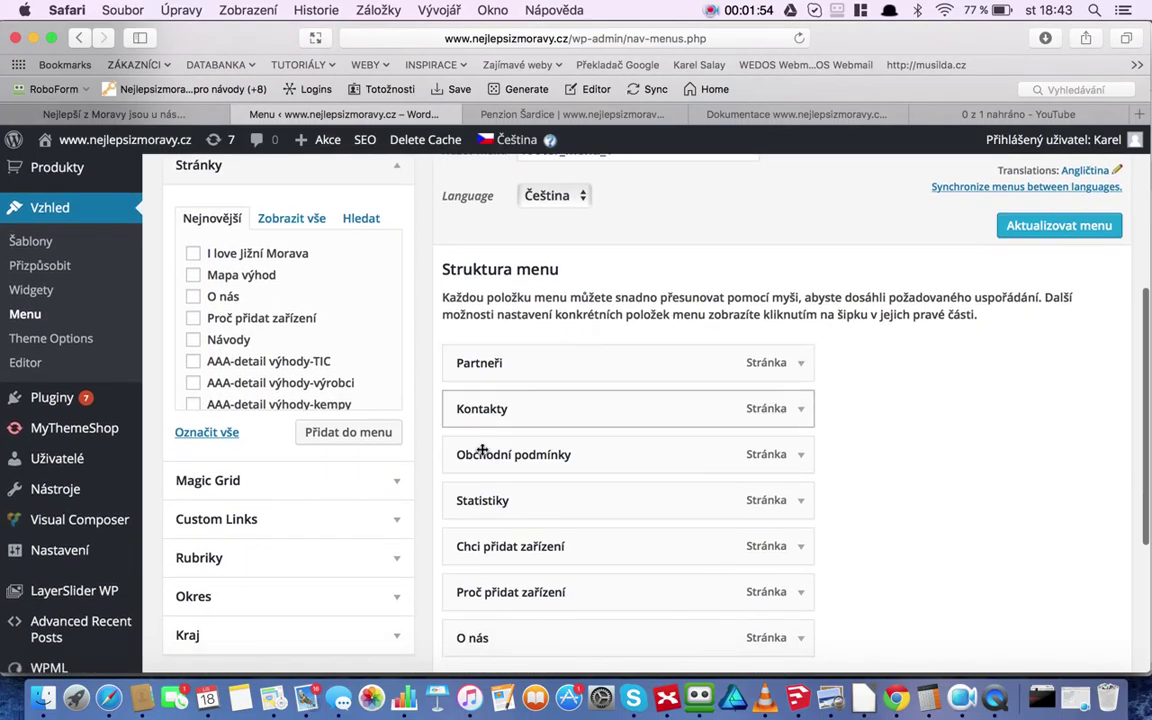
{"action": "scroll", "coordinate": [615, 345], "scroll_direction": "up", "scroll_amount": 5}
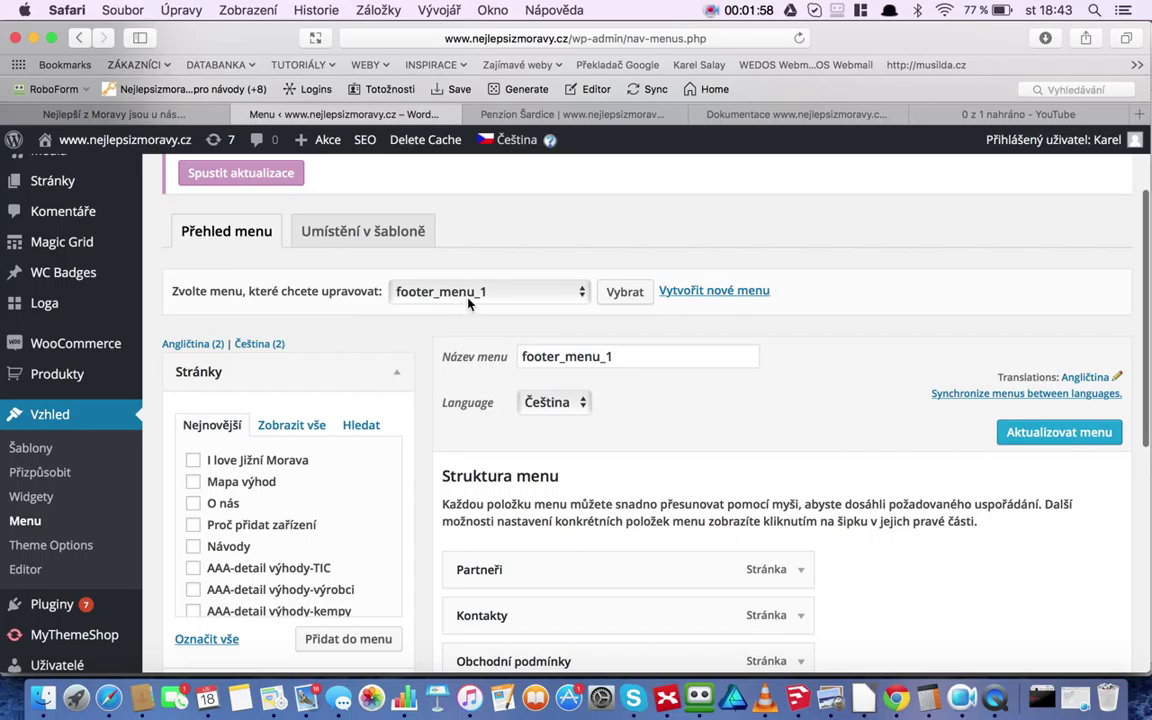
Step: Load the menu hlavní menu (Primary Menu) for editing
{"action": "left_click", "coordinate": [469, 300]}
{"action": "left_click", "coordinate": [470, 312]}
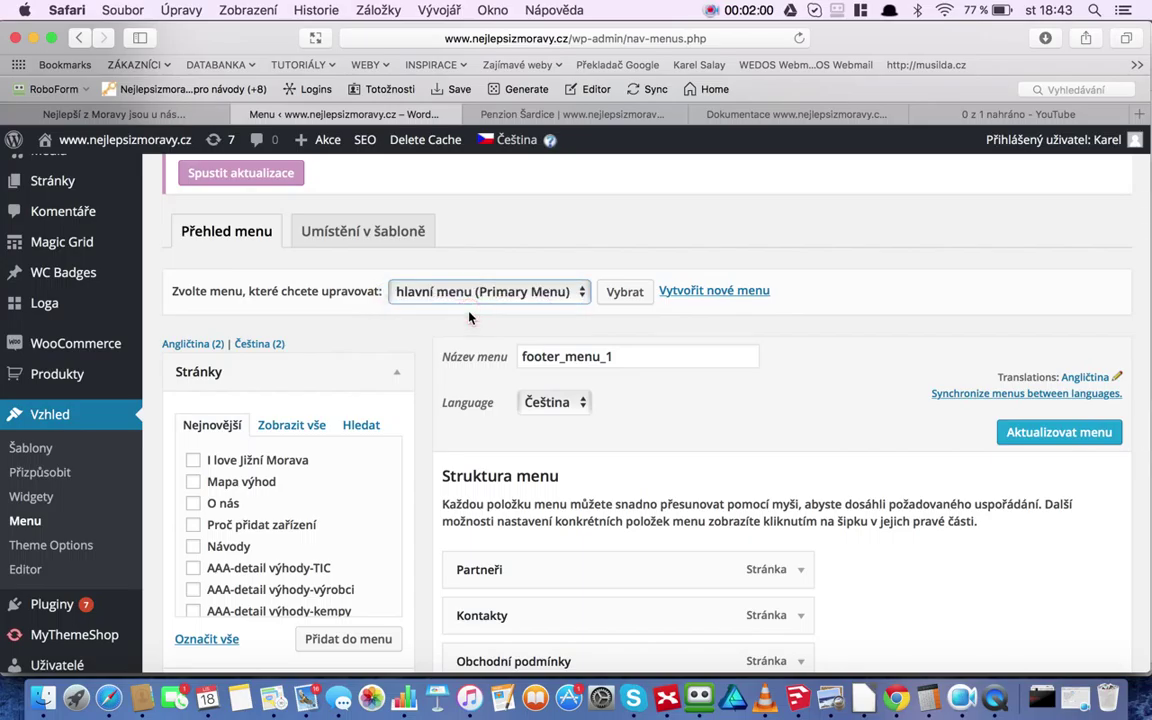
{"action": "left_click", "coordinate": [470, 291]}
{"action": "left_click", "coordinate": [480, 287]}
{"action": "left_click", "coordinate": [480, 287]}
{"action": "left_click", "coordinate": [484, 310]}
{"action": "left_click", "coordinate": [627, 294]}
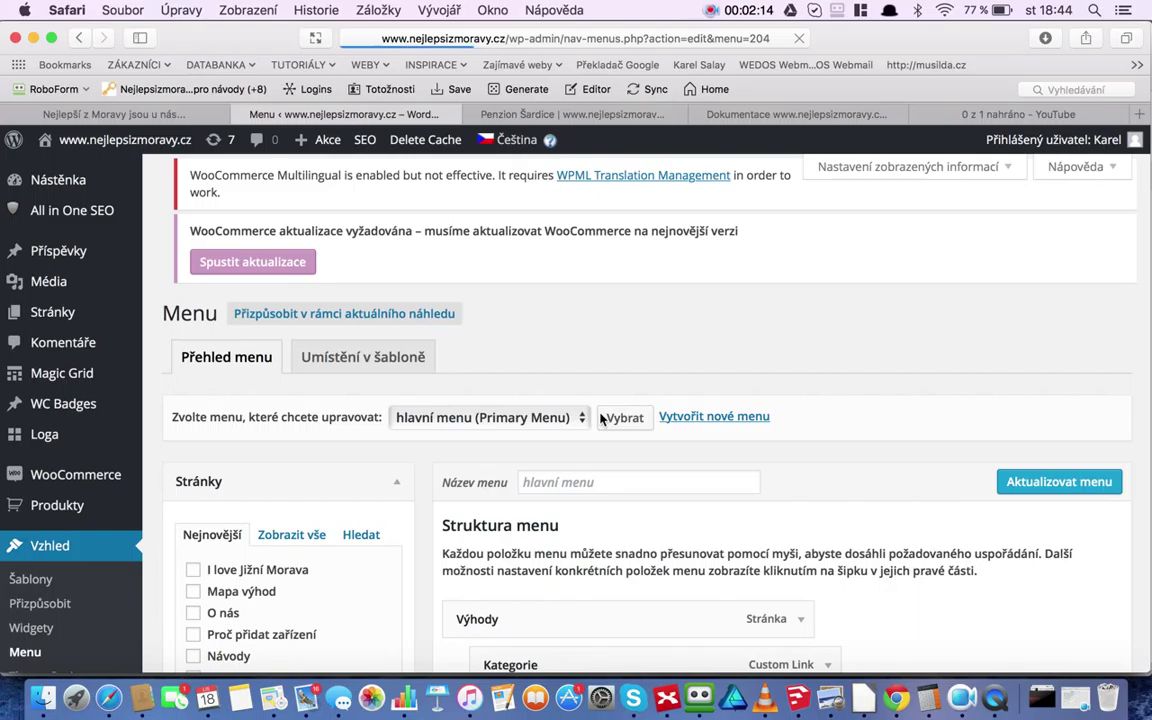
Step: Examine the nested structure of hlavní menu from Výhody to Asistence and compare it with the homepage navigation
{"action": "scroll", "coordinate": [644, 334], "scroll_direction": "down", "scroll_amount": 8}
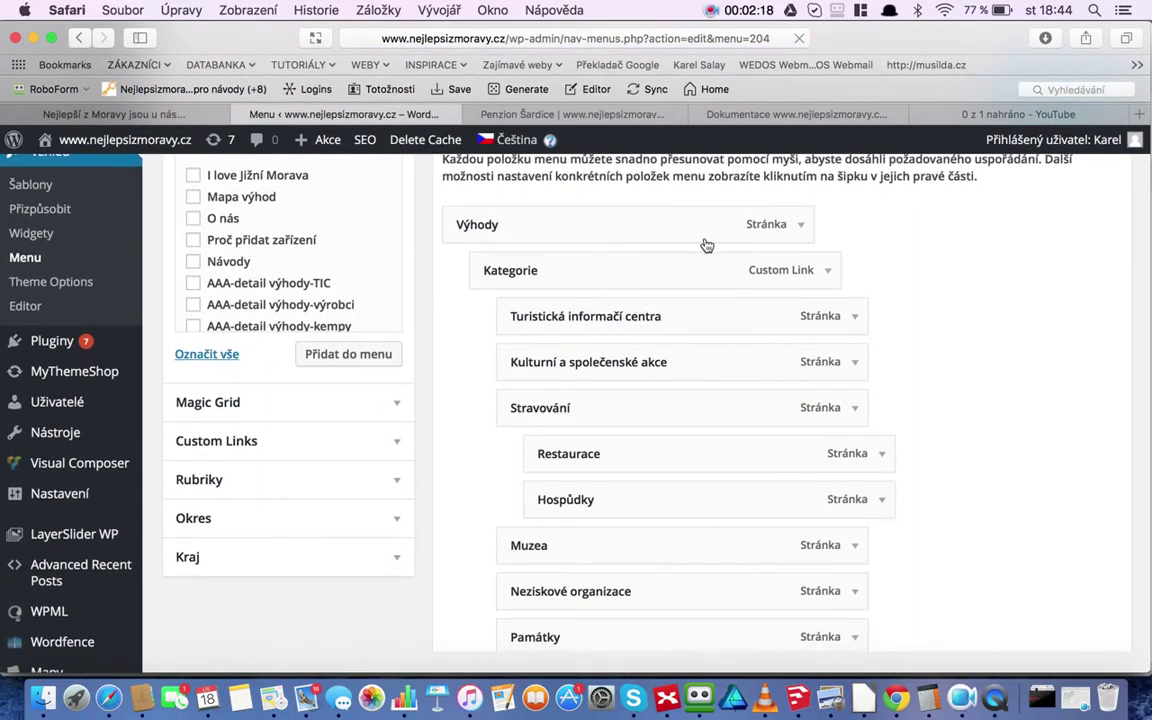
{"action": "scroll", "coordinate": [640, 260], "scroll_direction": "down", "scroll_amount": 1}
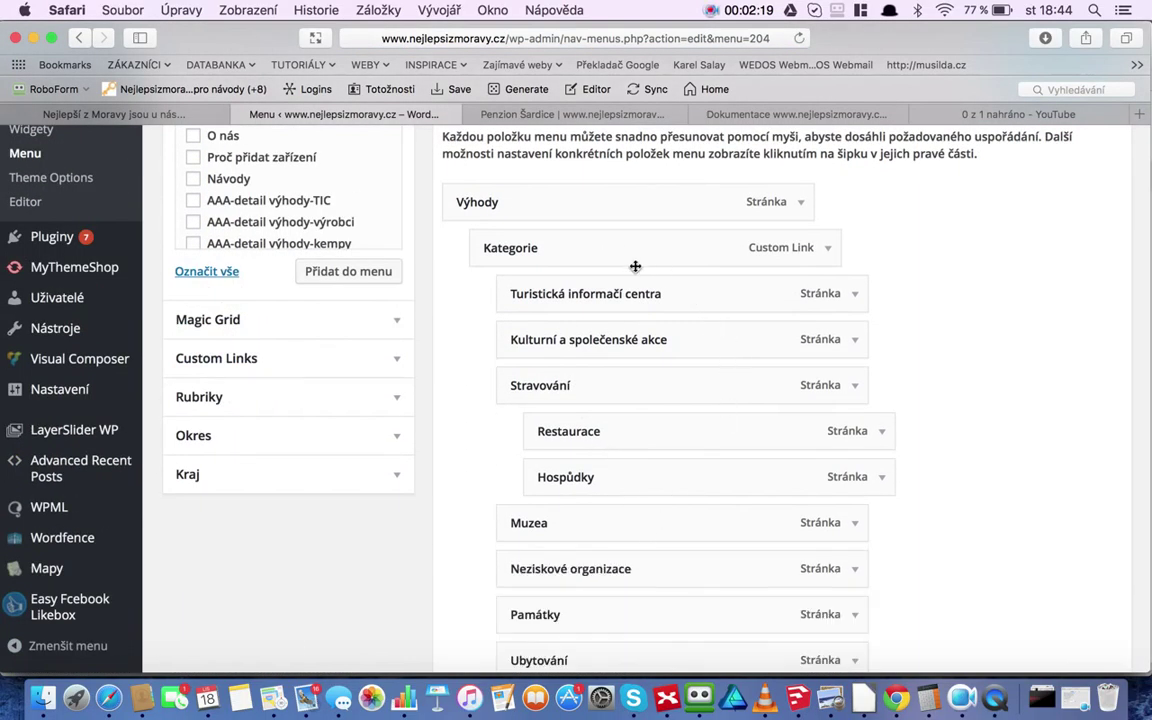
{"action": "left_click", "coordinate": [60, 113]}
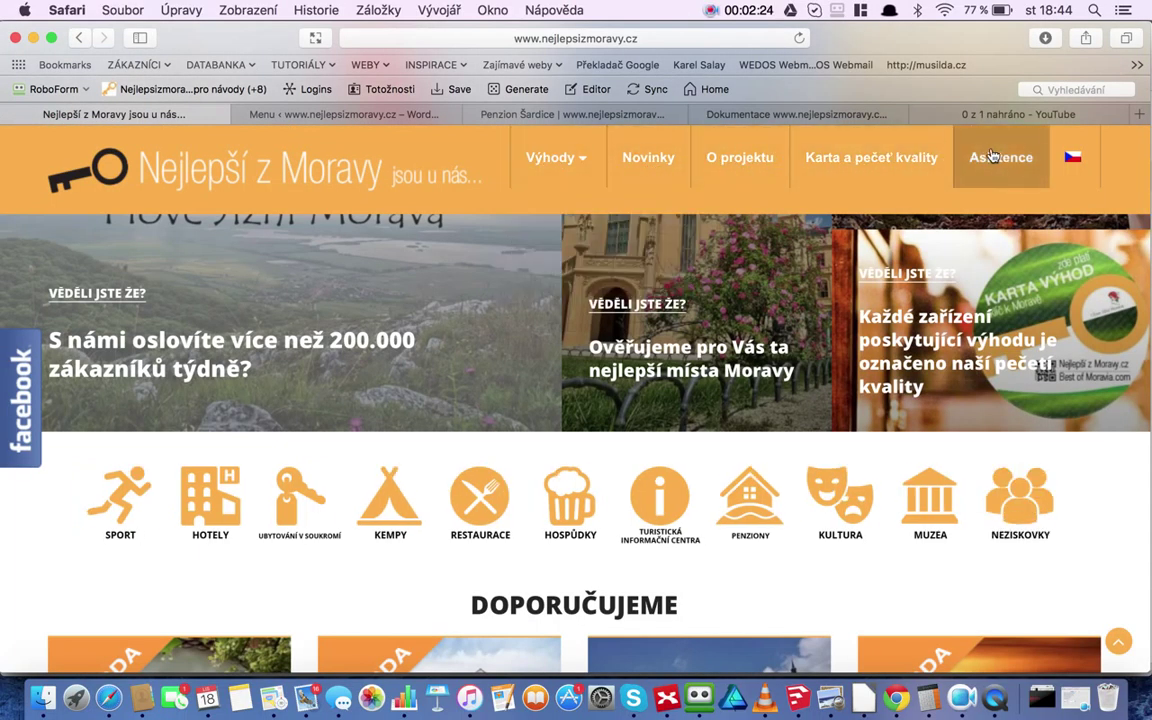
{"action": "left_click", "coordinate": [290, 117]}
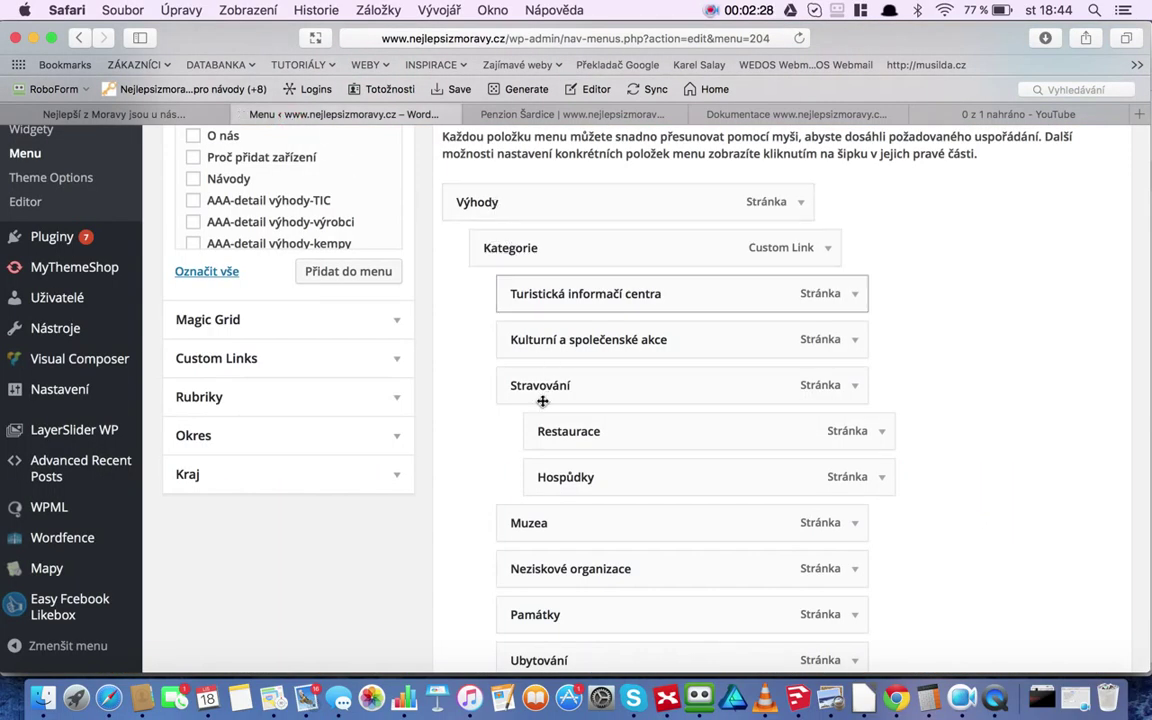
{"action": "scroll", "coordinate": [475, 429], "scroll_direction": "down", "scroll_amount": 3}
{"action": "scroll", "coordinate": [475, 429], "scroll_direction": "down", "scroll_amount": 10}
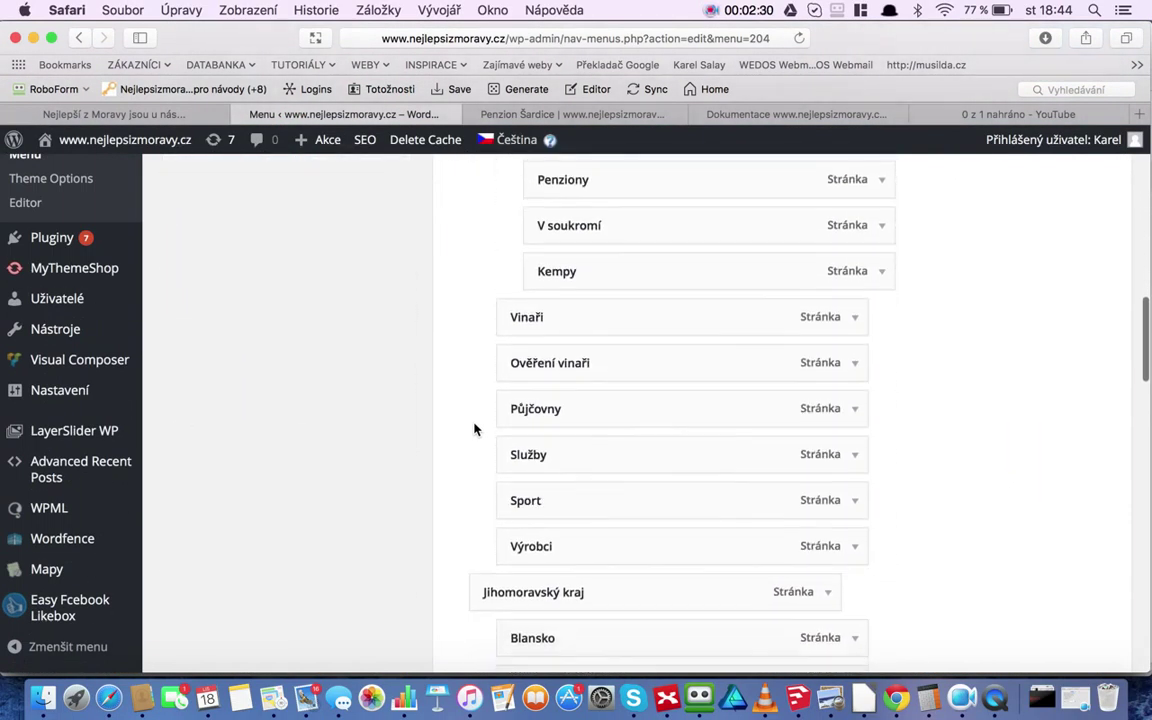
{"action": "scroll", "coordinate": [475, 429], "scroll_direction": "down", "scroll_amount": 15}
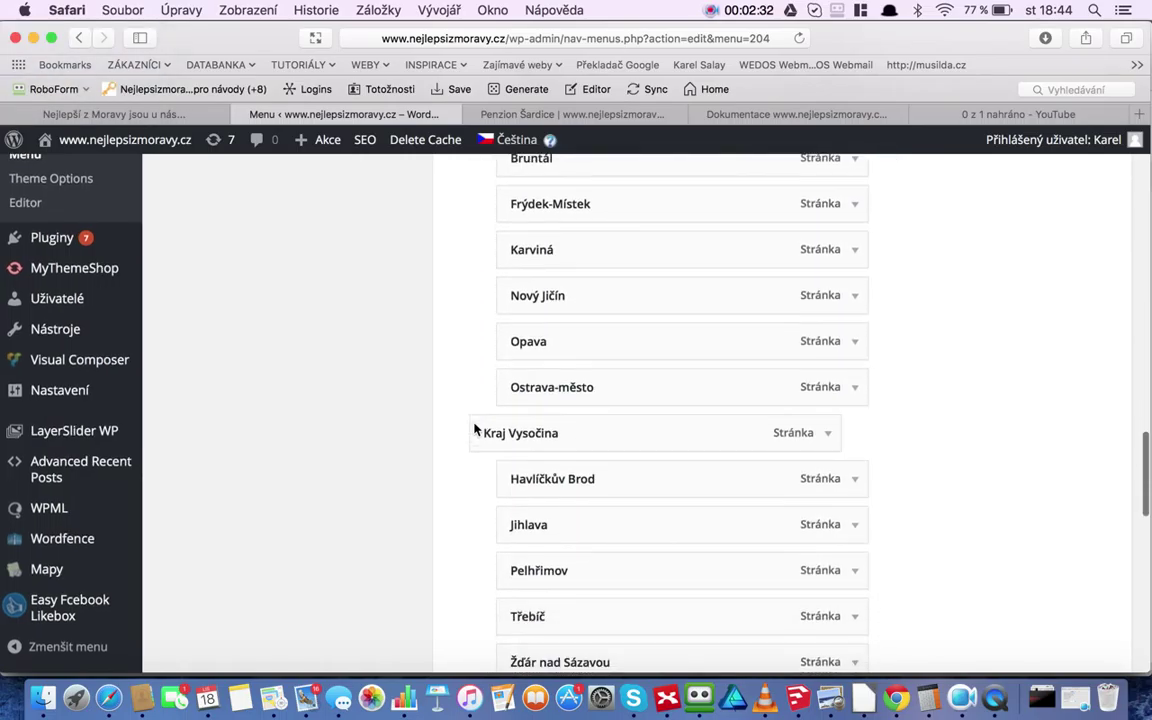
{"action": "scroll", "coordinate": [475, 429], "scroll_direction": "down", "scroll_amount": 2}
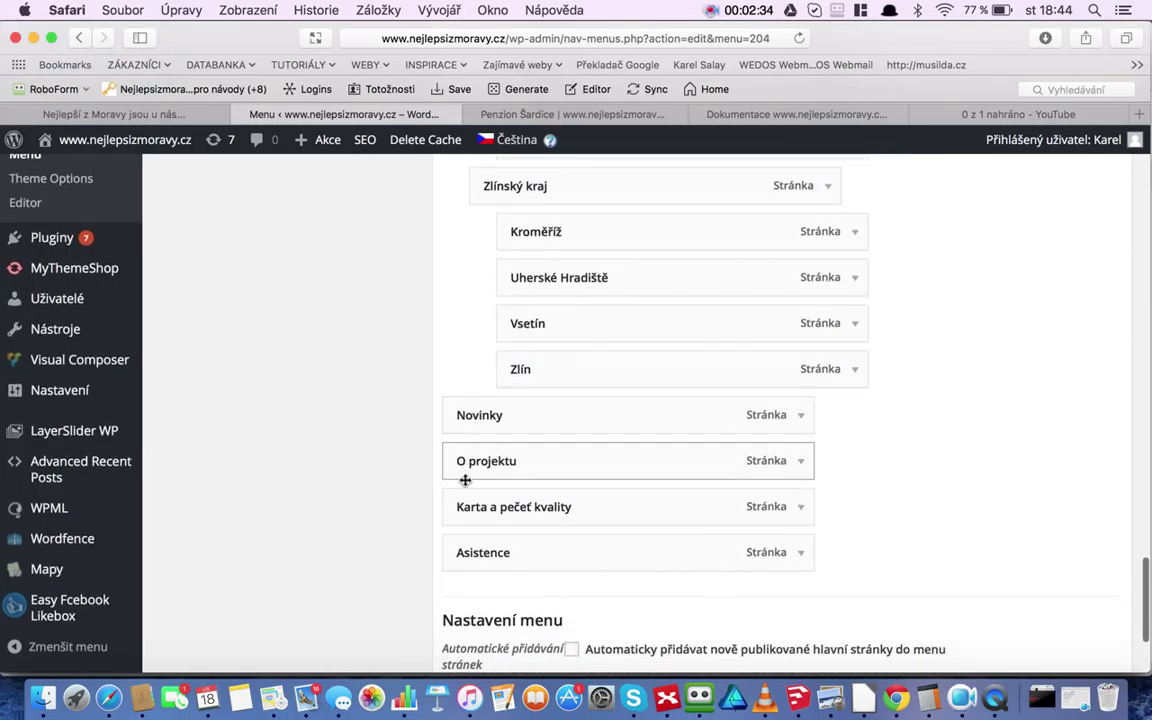
{"action": "scroll", "coordinate": [480, 565], "scroll_direction": "up", "scroll_amount": 20}
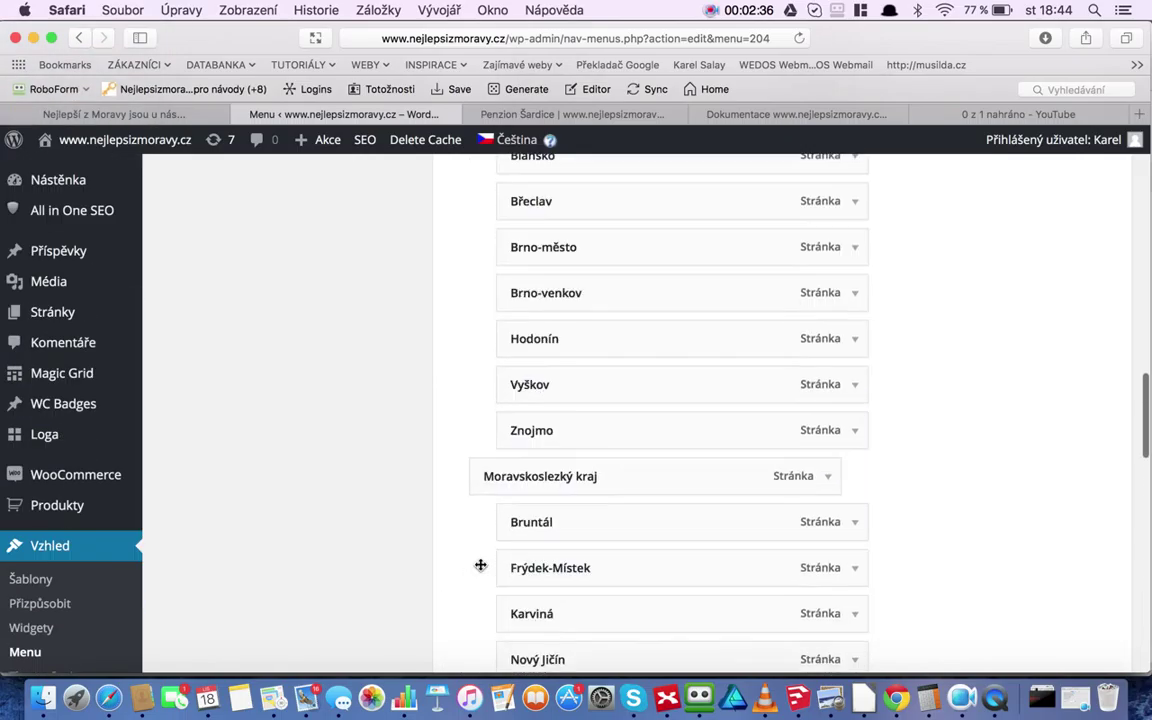
{"action": "scroll", "coordinate": [480, 565], "scroll_direction": "up", "scroll_amount": 3}
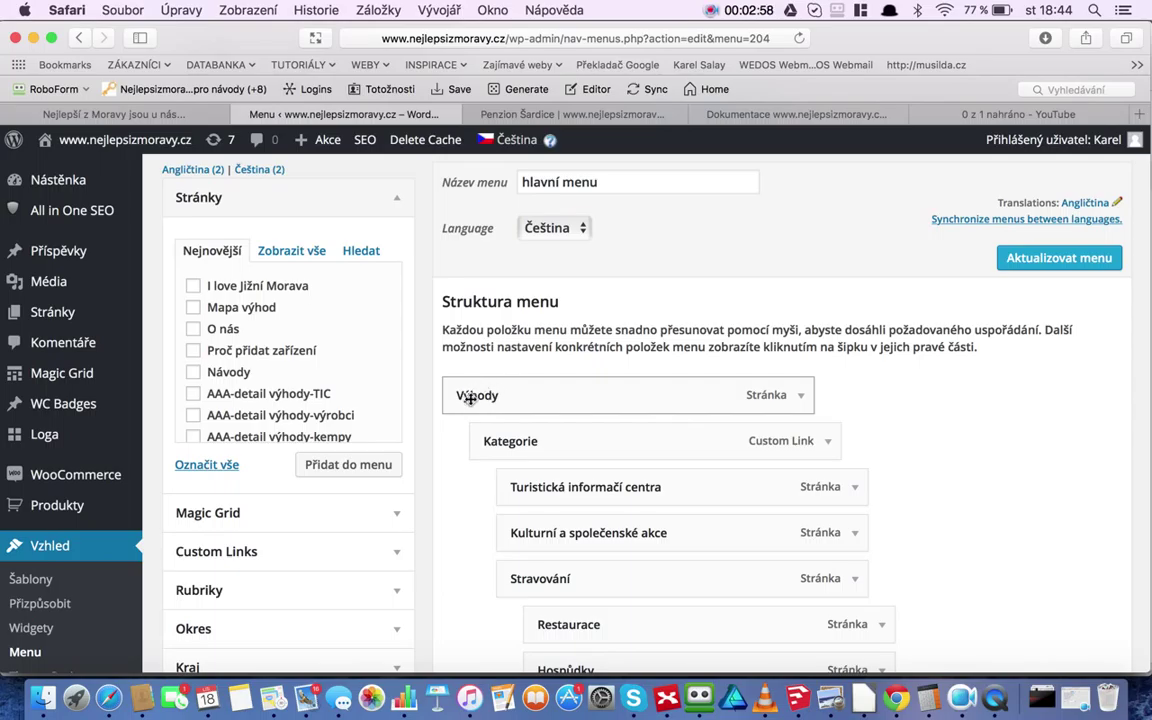
Step: Try moving Kulturní a společenské akce above Turistická informačí centra within Kategorie, and return it below that item
{"action": "left_click", "coordinate": [515, 443]}
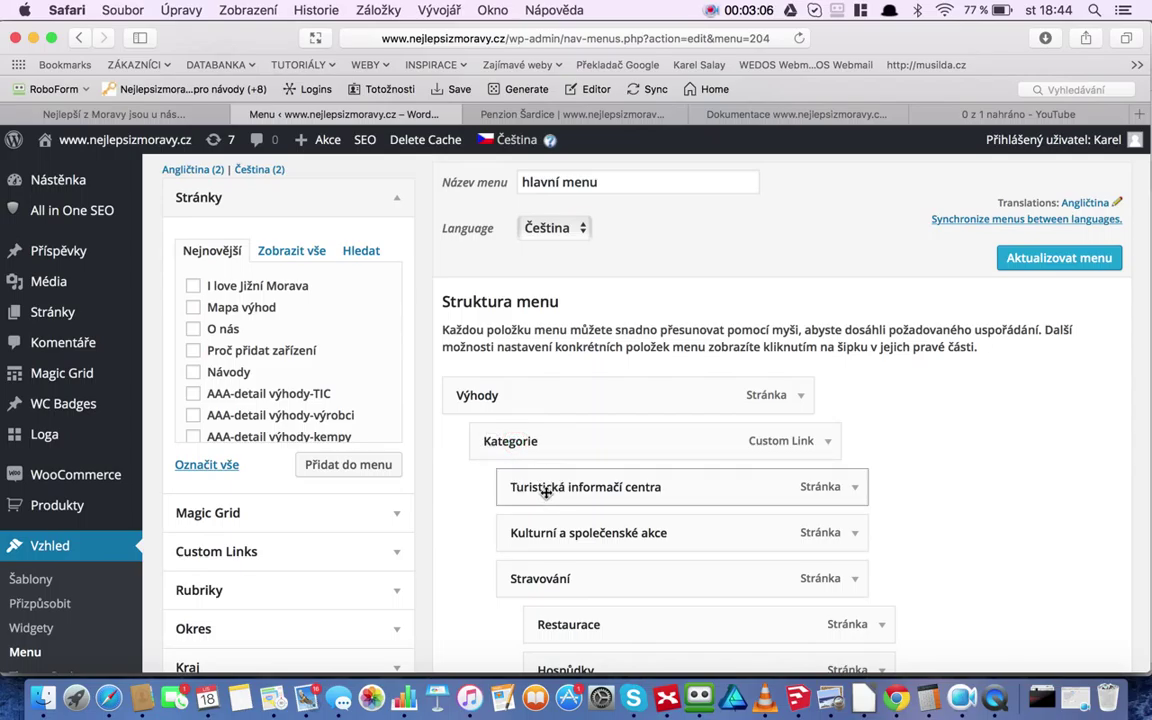
{"action": "scroll", "coordinate": [542, 484], "scroll_direction": "down", "scroll_amount": 2}
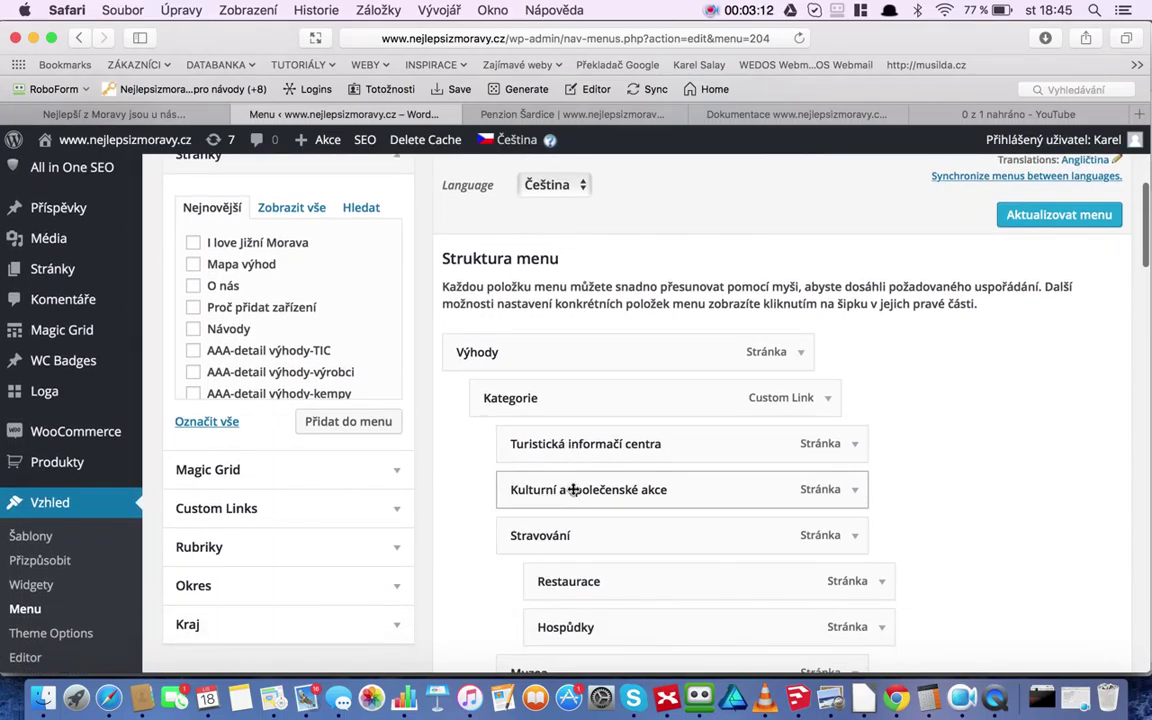
{"action": "left_click_drag", "start_coordinate": [575, 489], "coordinate": [566, 436]}
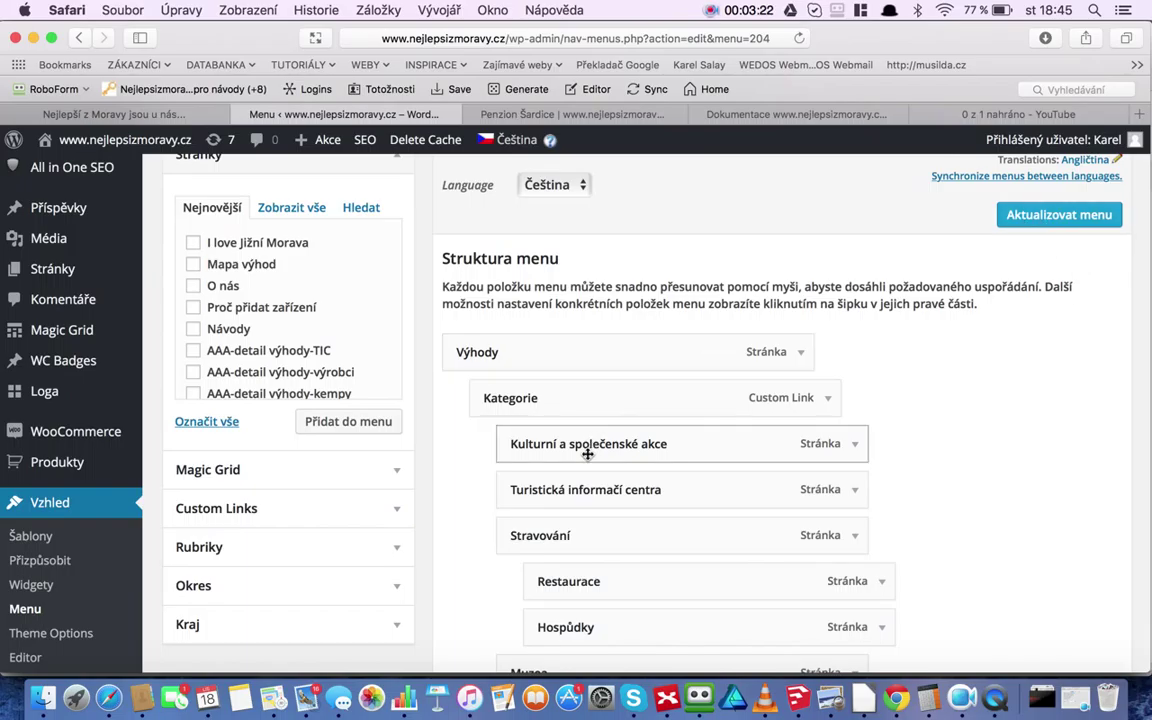
{"action": "left_click_drag", "start_coordinate": [574, 444], "coordinate": [572, 501]}
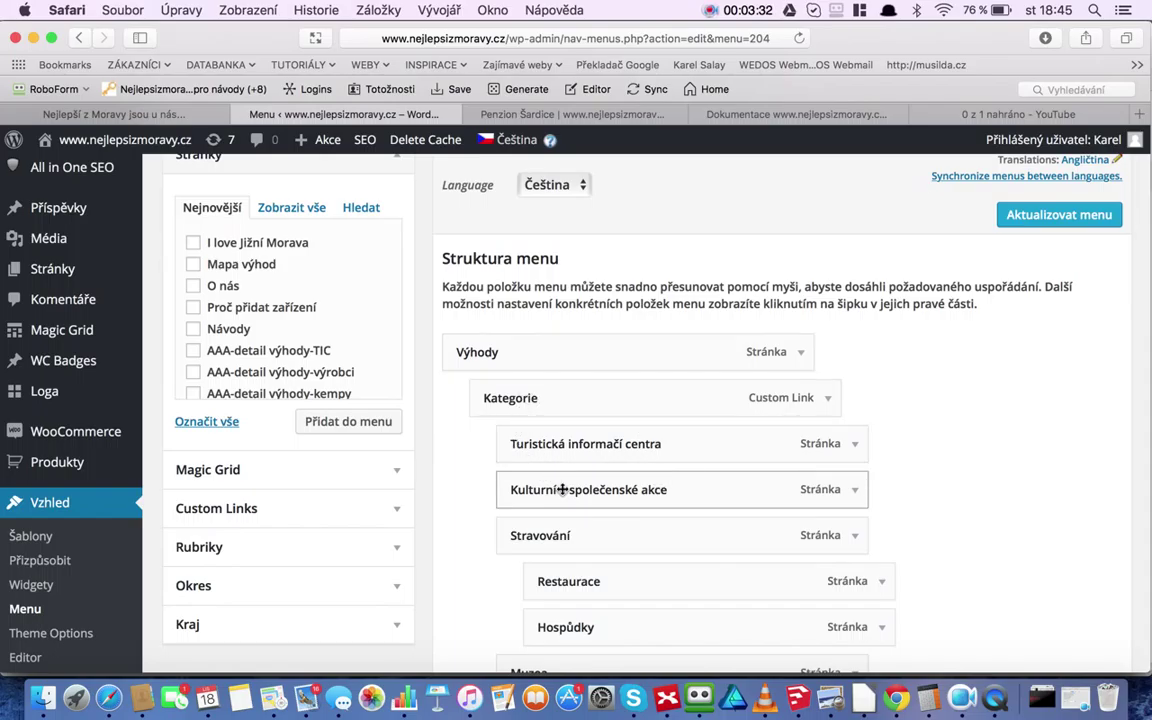
Step: Try moving Kulturní a společenské akce to the main level above Výhody, and return it under Kategorie after Turistická informačí centra
{"action": "left_click_drag", "start_coordinate": [562, 489], "coordinate": [478, 336]}
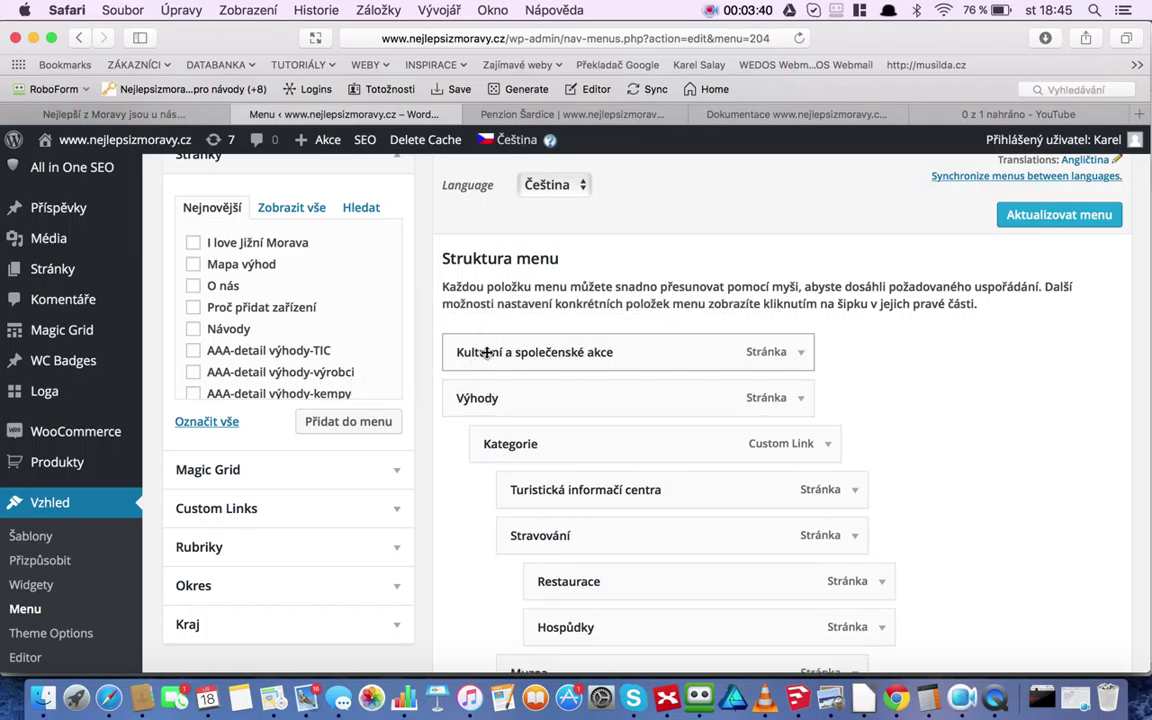
{"action": "left_click_drag", "start_coordinate": [483, 350], "coordinate": [552, 489]}
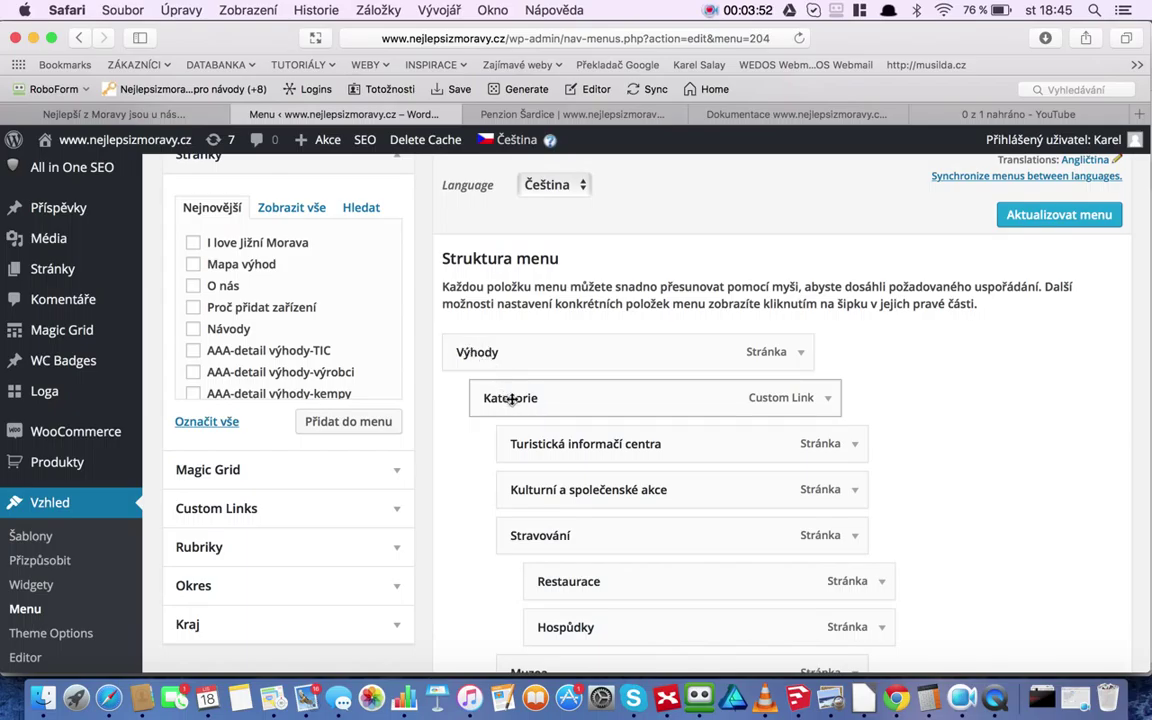
{"action": "left_click_drag", "start_coordinate": [478, 352], "coordinate": [528, 408]}
Step: Check which menus can be chosen for editing, keep hlavní menu (Primary Menu) selected, and return to its structure
{"action": "scroll", "coordinate": [584, 345], "scroll_direction": "up", "scroll_amount": 5}
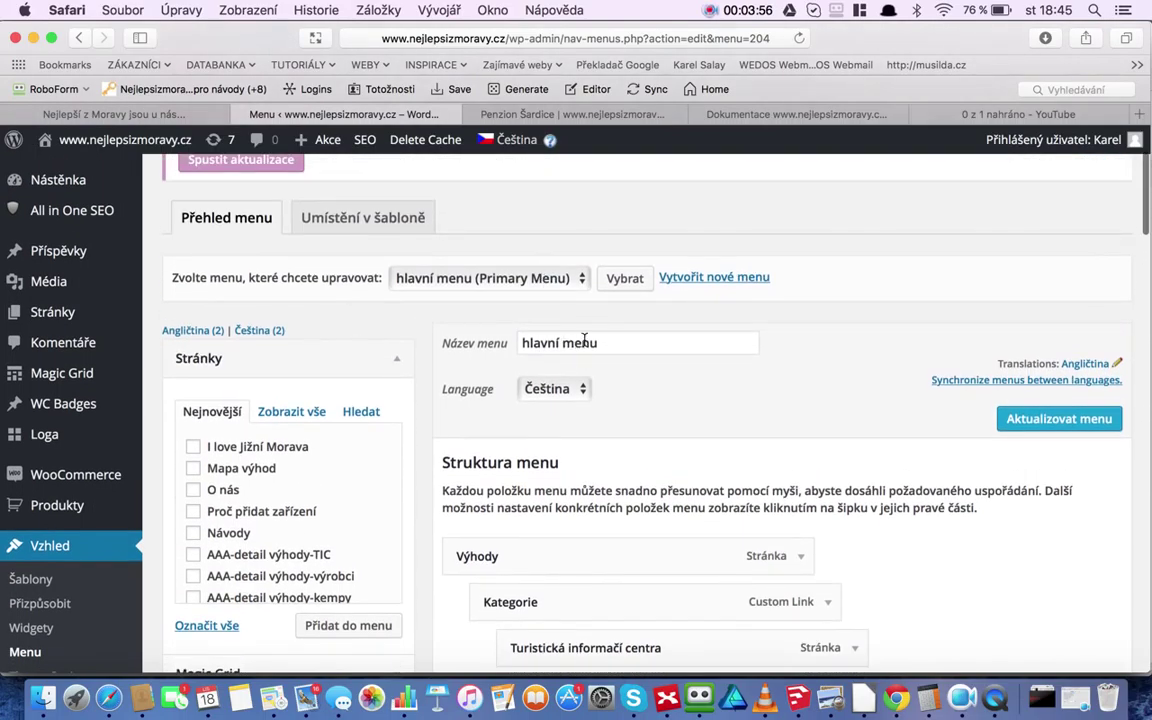
{"action": "left_click", "coordinate": [493, 280]}
{"action": "scroll", "coordinate": [490, 283], "scroll_direction": "down", "scroll_amount": 2}
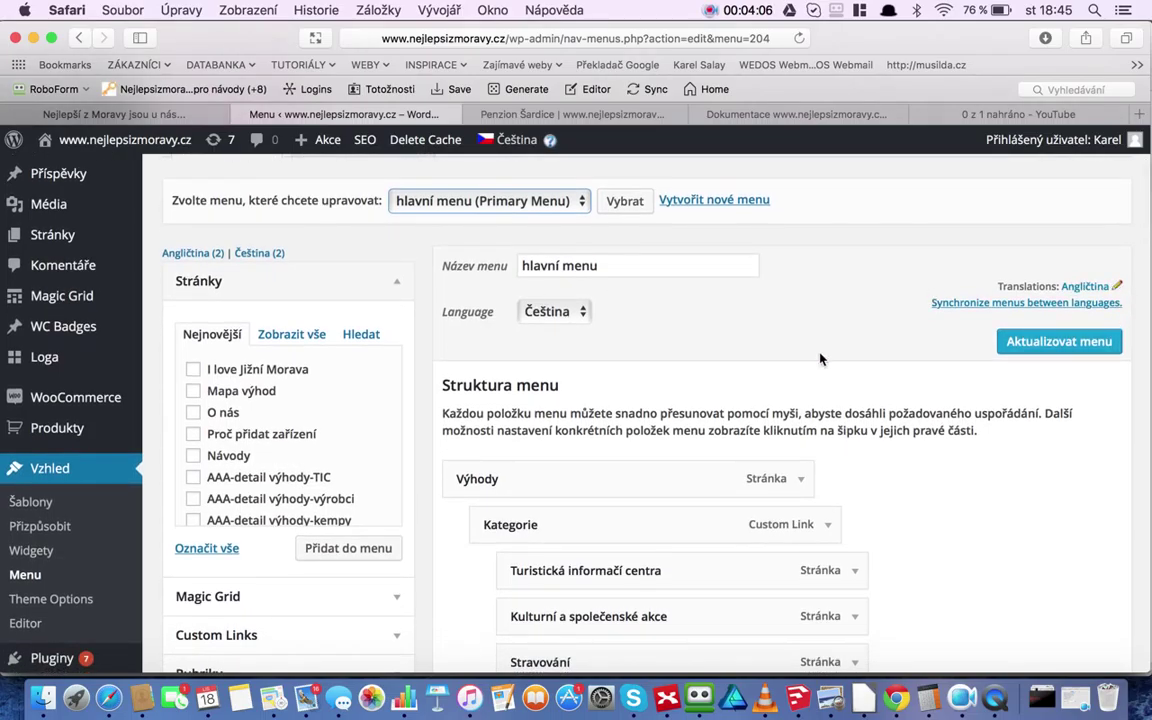
{"action": "scroll", "coordinate": [820, 359], "scroll_direction": "down", "scroll_amount": 4}
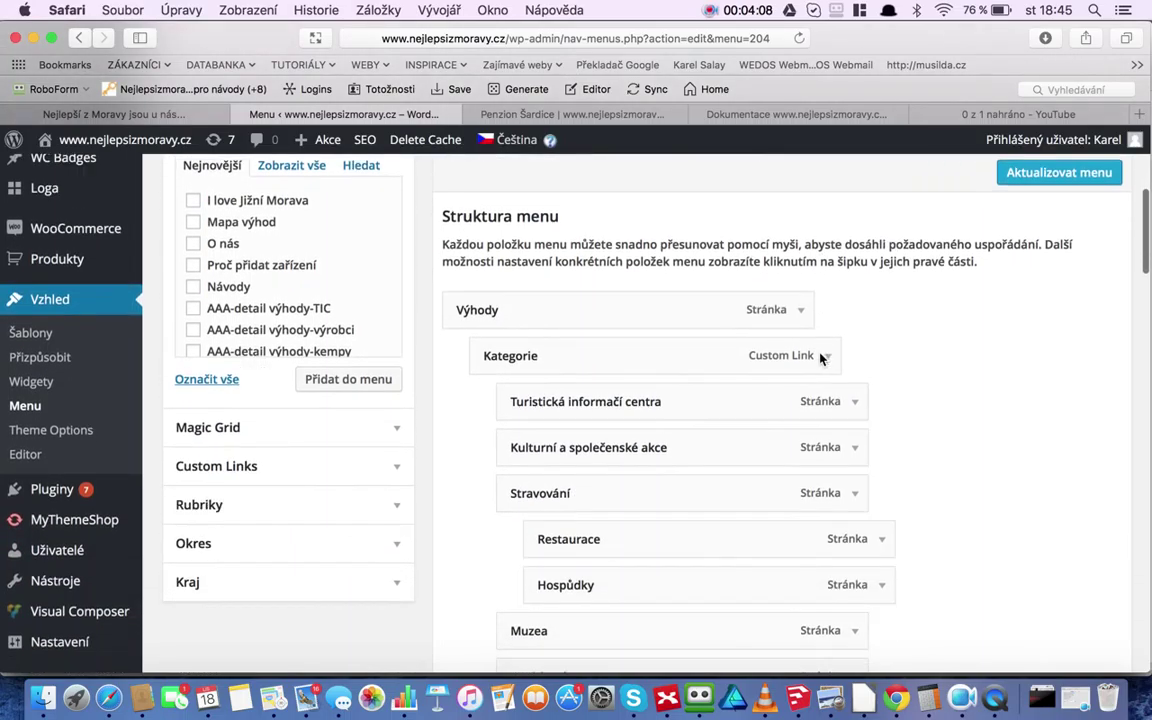
Step: Open the English translation of hlavní menu, leaving the Czech menu page without saving its changes
{"action": "scroll", "coordinate": [819, 358], "scroll_direction": "up", "scroll_amount": 5}
{"action": "scroll", "coordinate": [817, 356], "scroll_direction": "down", "scroll_amount": 3}
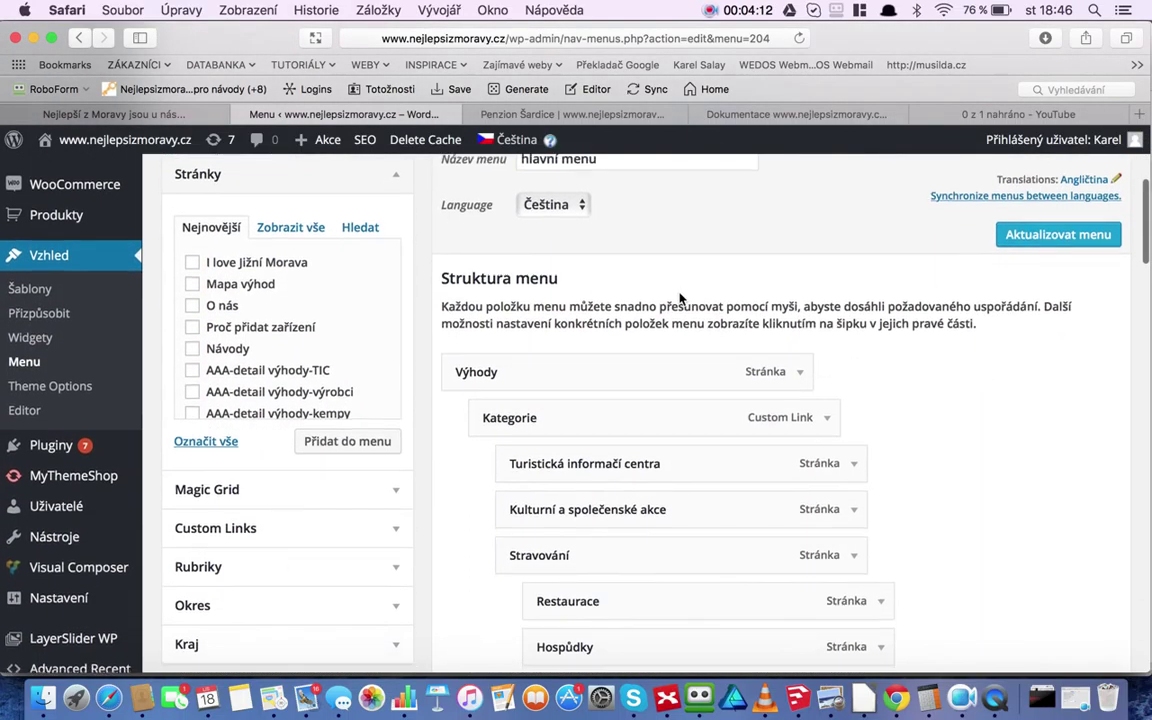
{"action": "scroll", "coordinate": [766, 306], "scroll_direction": "up", "scroll_amount": 2}
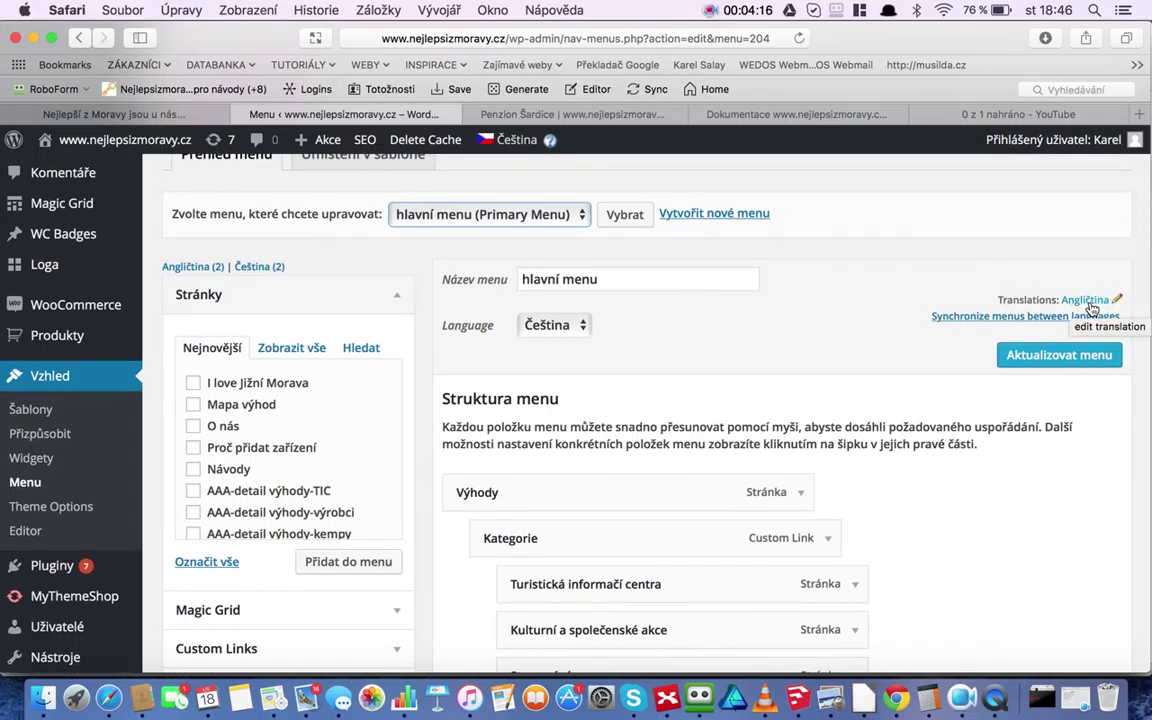
{"action": "scroll", "coordinate": [1085, 302], "scroll_direction": "down", "scroll_amount": 1}
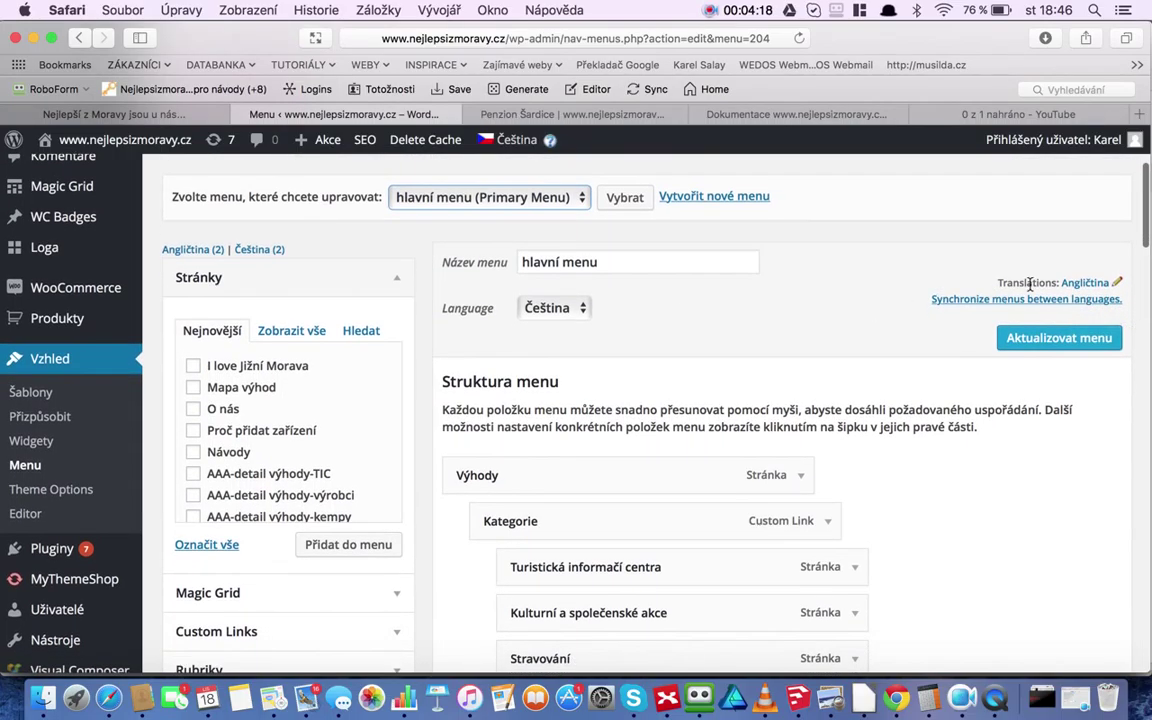
{"action": "left_click", "coordinate": [1074, 290]}
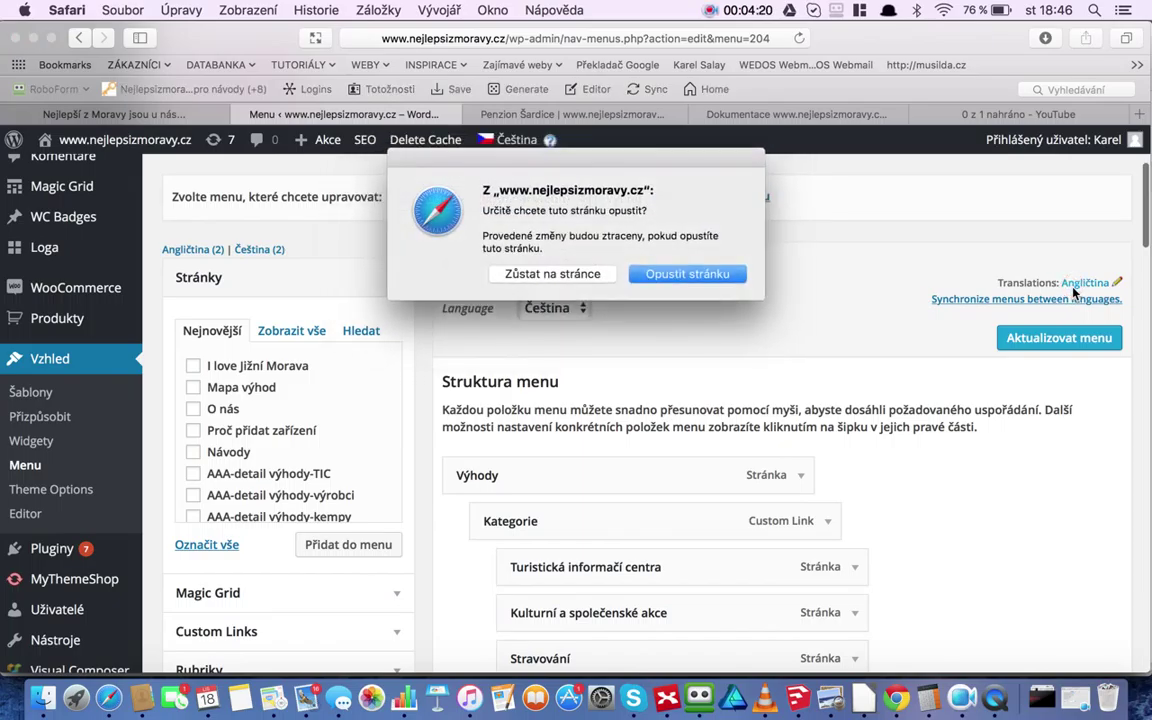
{"action": "left_click", "coordinate": [636, 280]}
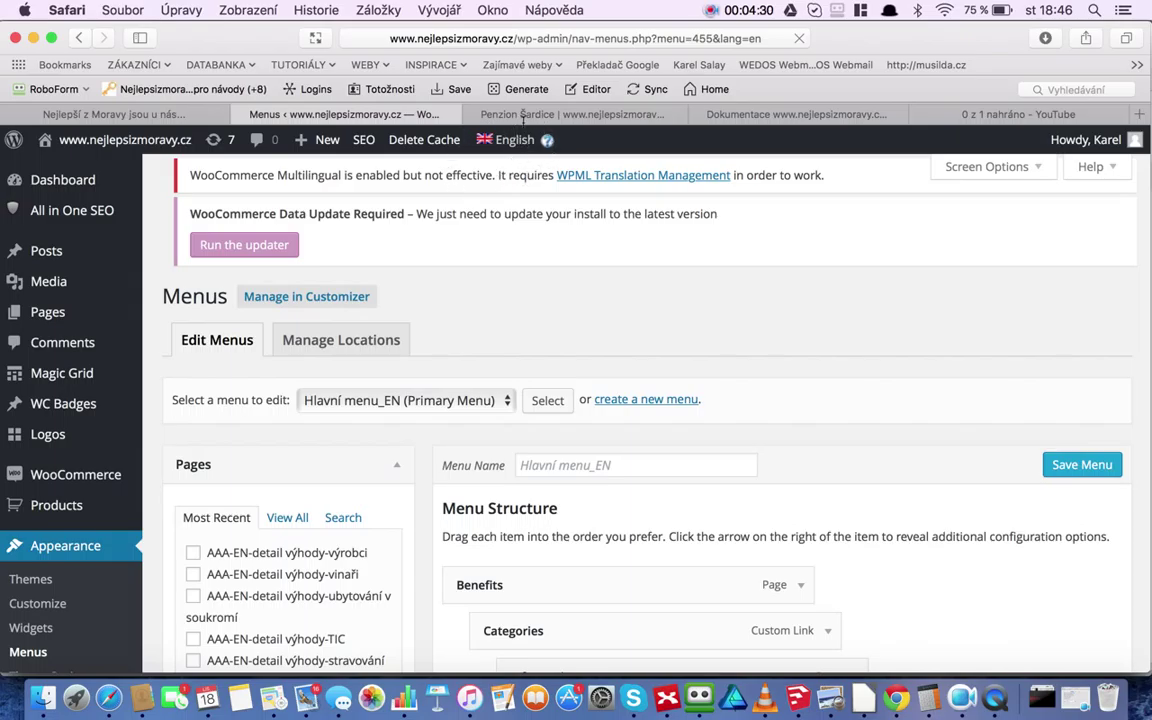
Step: Examine the name, language and translation settings of Hlavní menu_EN and its nested structure from Benefits to Museums
{"action": "scroll", "coordinate": [673, 293], "scroll_direction": "down", "scroll_amount": 3}
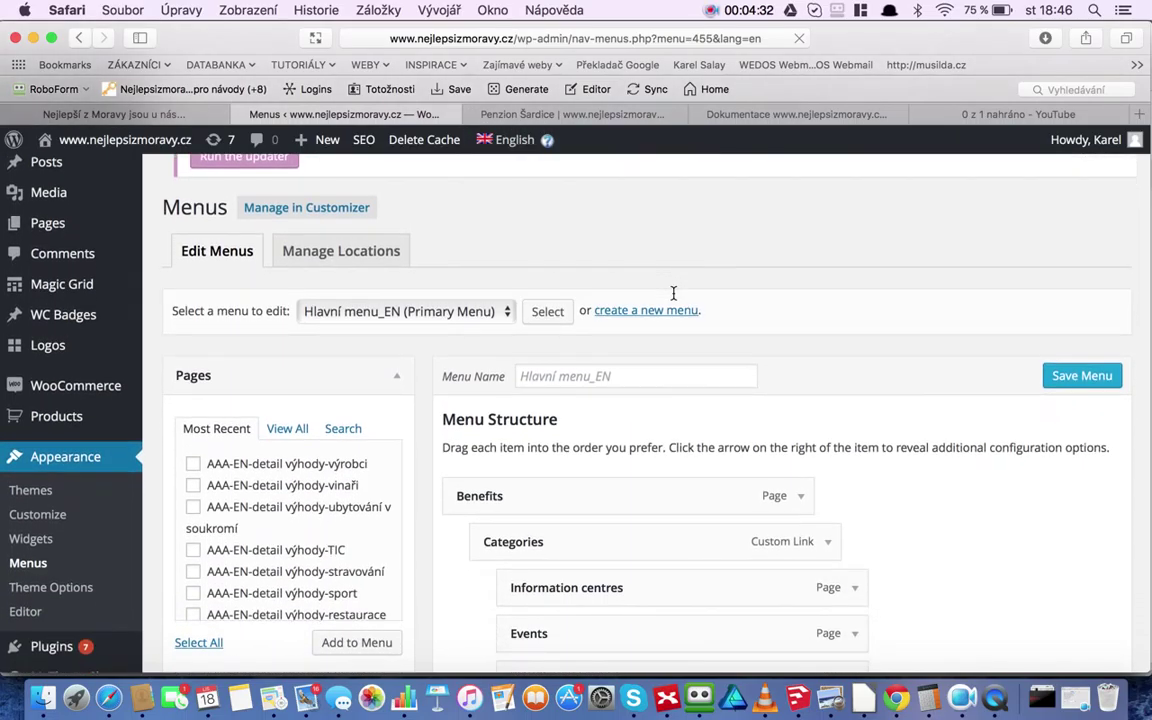
{"action": "scroll", "coordinate": [673, 293], "scroll_direction": "down", "scroll_amount": 1}
{"action": "scroll", "coordinate": [503, 247], "scroll_direction": "down", "scroll_amount": 3}
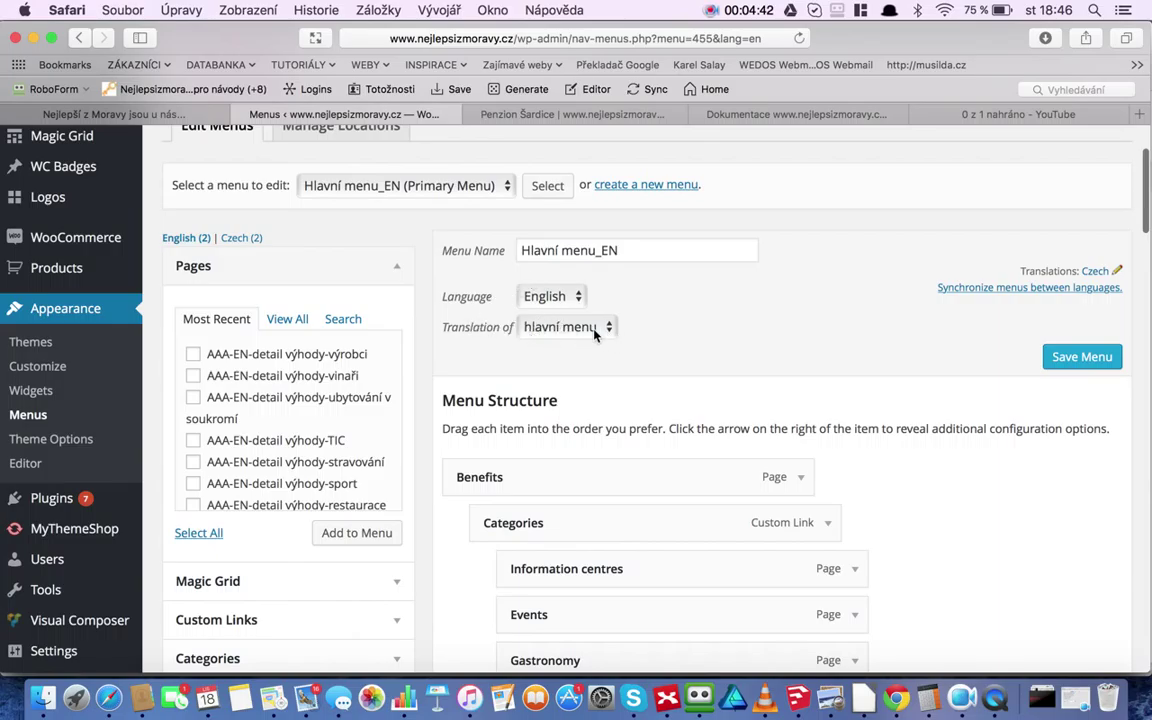
{"action": "scroll", "coordinate": [753, 342], "scroll_direction": "up", "scroll_amount": 2}
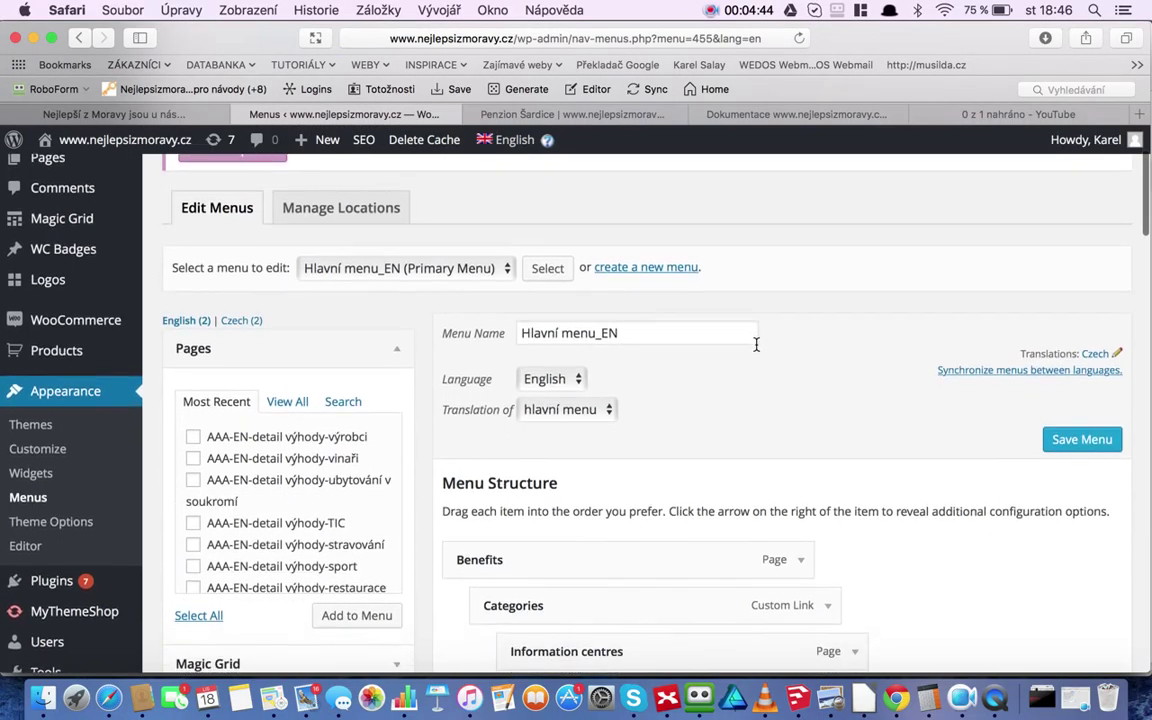
{"action": "scroll", "coordinate": [756, 349], "scroll_direction": "down", "scroll_amount": 5}
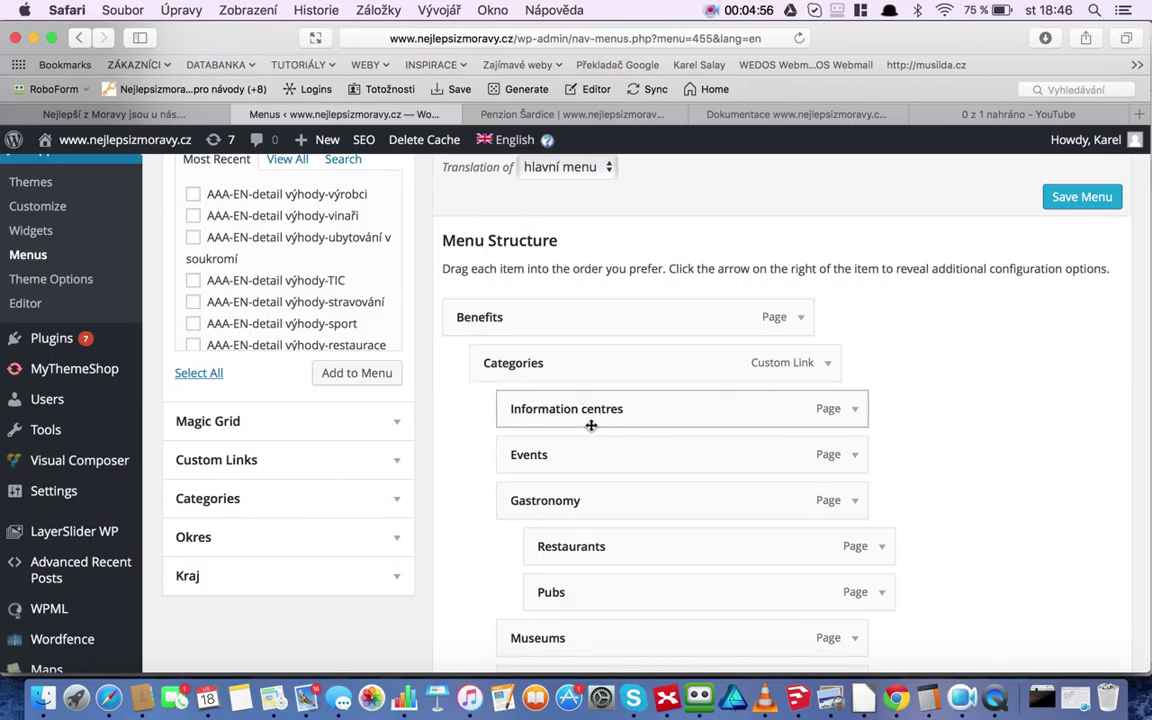
{"action": "scroll", "coordinate": [644, 486], "scroll_direction": "up", "scroll_amount": 3}
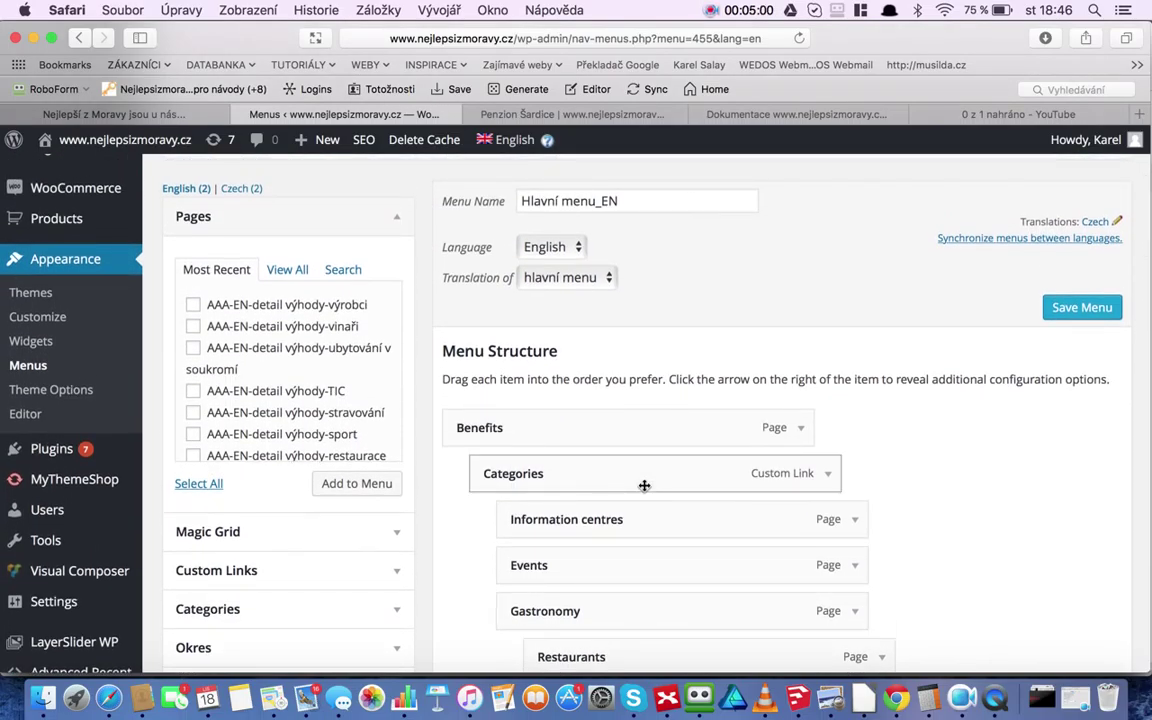
{"action": "scroll", "coordinate": [644, 486], "scroll_direction": "up", "scroll_amount": 1}
{"action": "scroll", "coordinate": [644, 486], "scroll_direction": "up", "scroll_amount": 2}
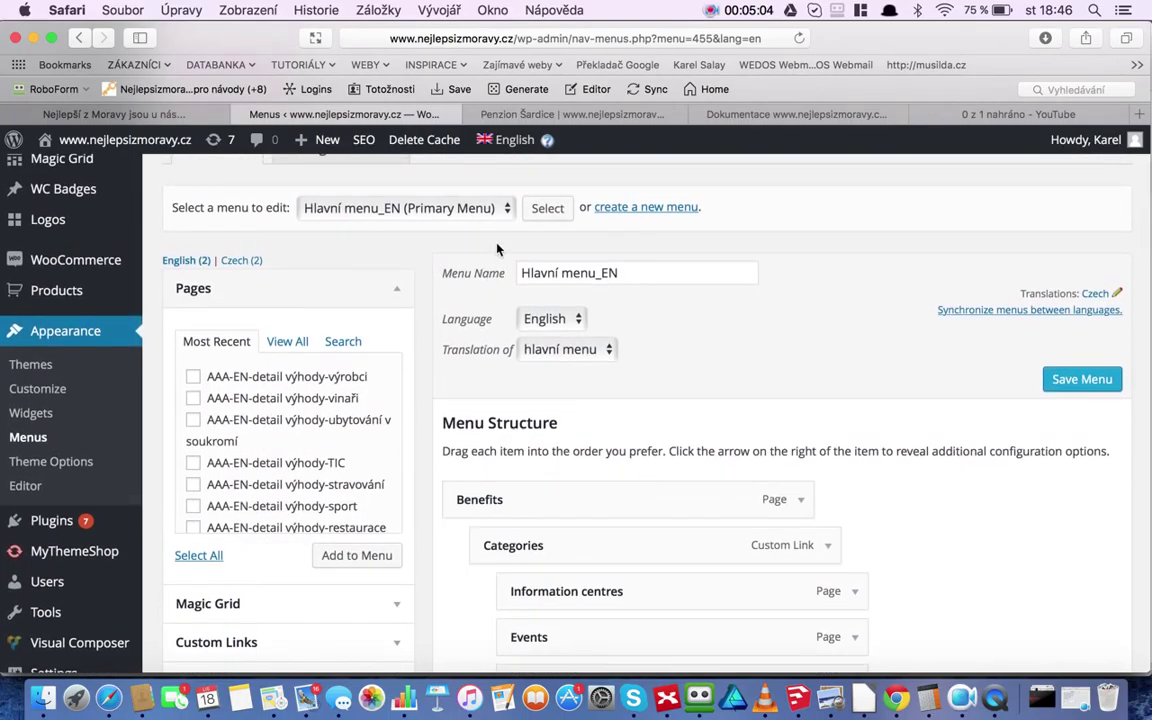
Step: Check which English menus can be chosen for editing and keep Hlavní menu_EN (Primary Menu) selected
{"action": "left_click", "coordinate": [460, 210]}
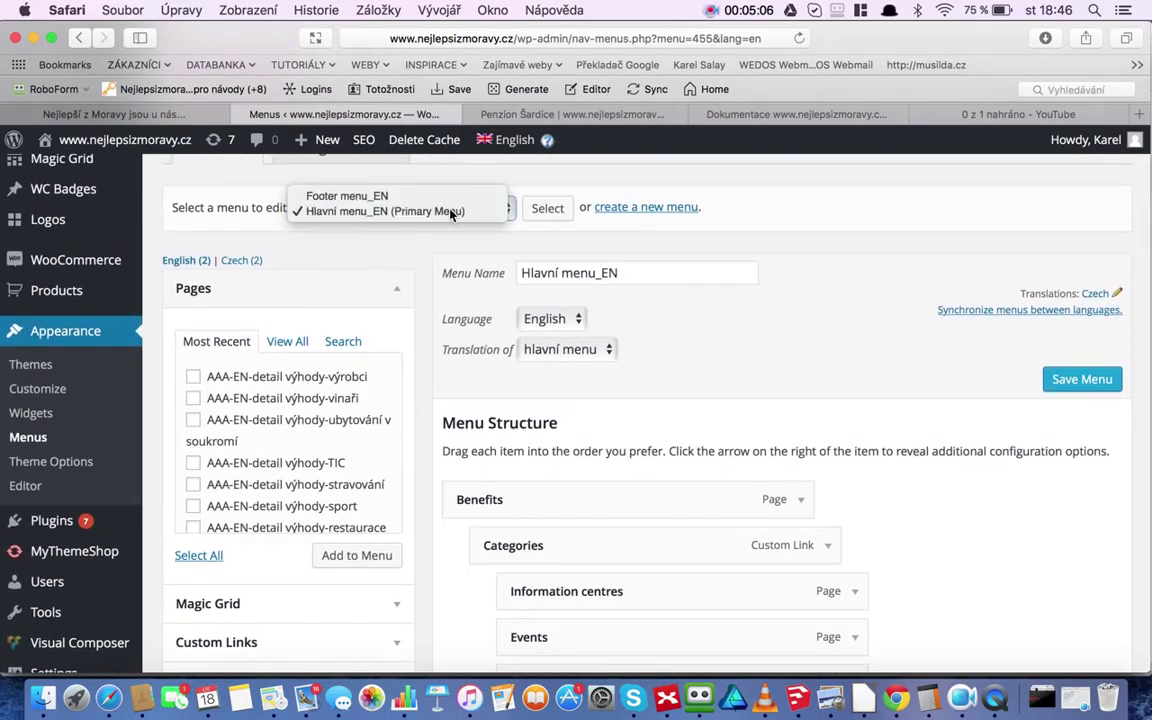
{"action": "left_click", "coordinate": [404, 211]}
{"action": "left_click", "coordinate": [391, 208]}
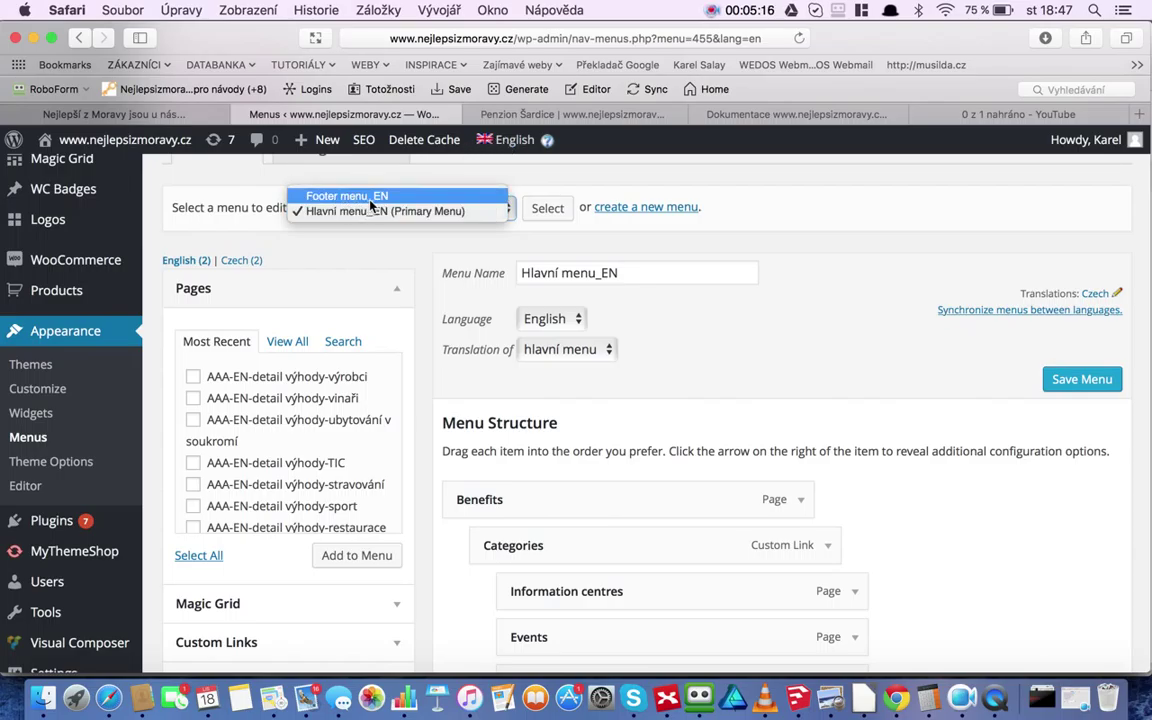
{"action": "left_click", "coordinate": [743, 246]}
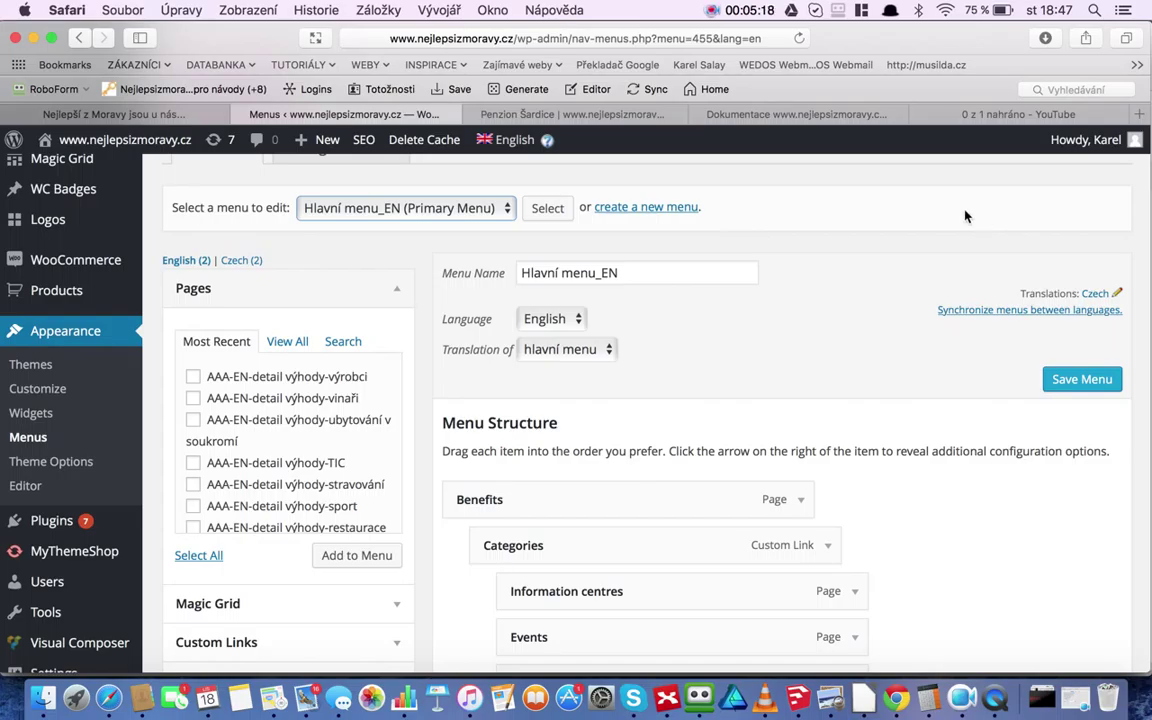
Step: Switch back to the Czech translation of the menu and check which Czech menus can be chosen, keeping hlavní menu (Primary Menu) selected
{"action": "left_click", "coordinate": [1117, 293]}
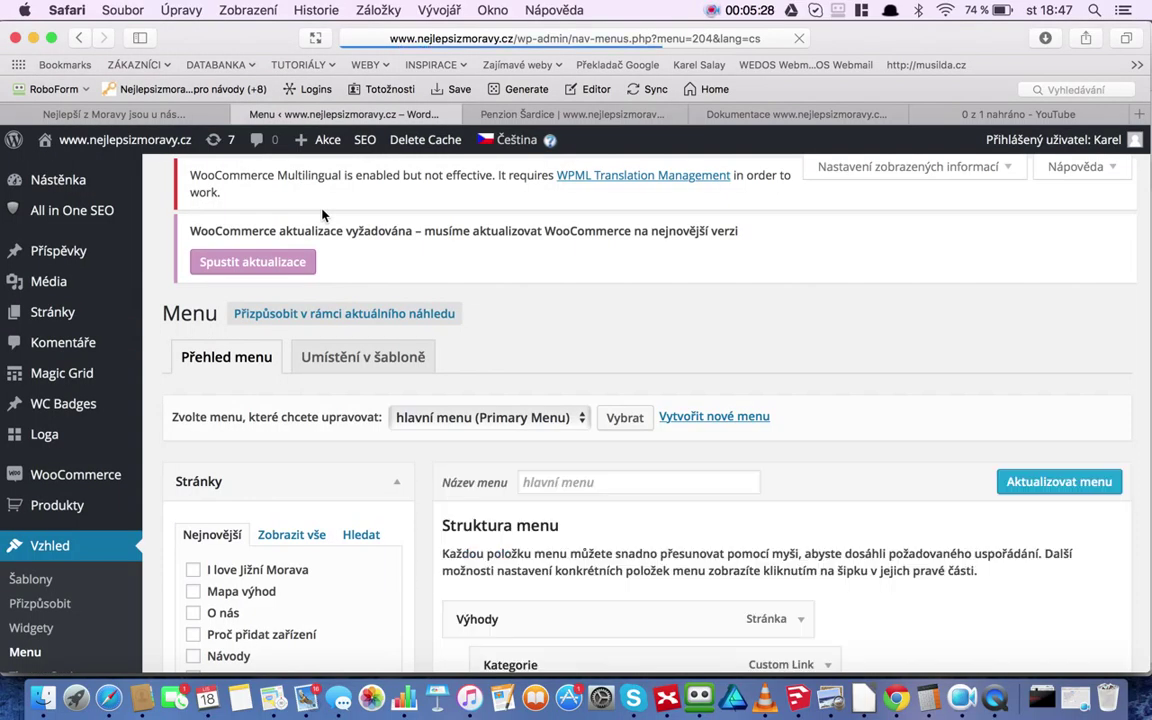
{"action": "scroll", "coordinate": [520, 290], "scroll_direction": "down", "scroll_amount": 1}
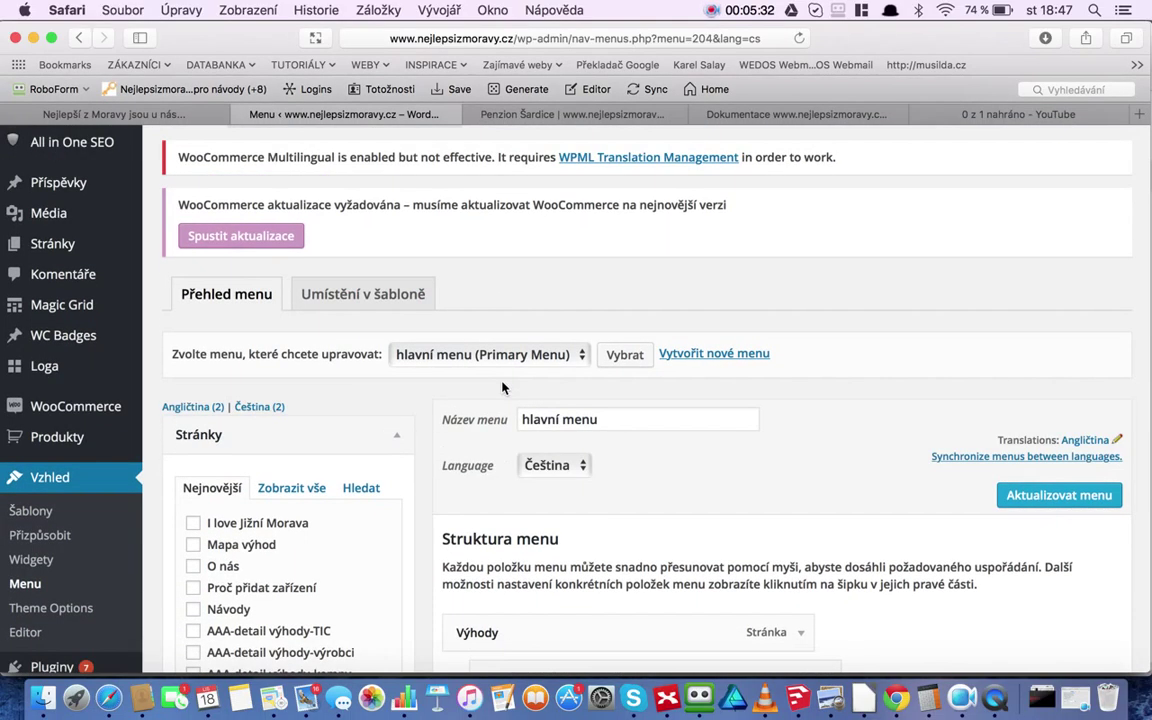
{"action": "left_click", "coordinate": [507, 360]}
{"action": "left_click", "coordinate": [508, 362]}
{"action": "scroll", "coordinate": [539, 413], "scroll_direction": "down", "scroll_amount": 4}
{"action": "scroll", "coordinate": [540, 411], "scroll_direction": "up", "scroll_amount": 2}
{"action": "left_click", "coordinate": [545, 311]}
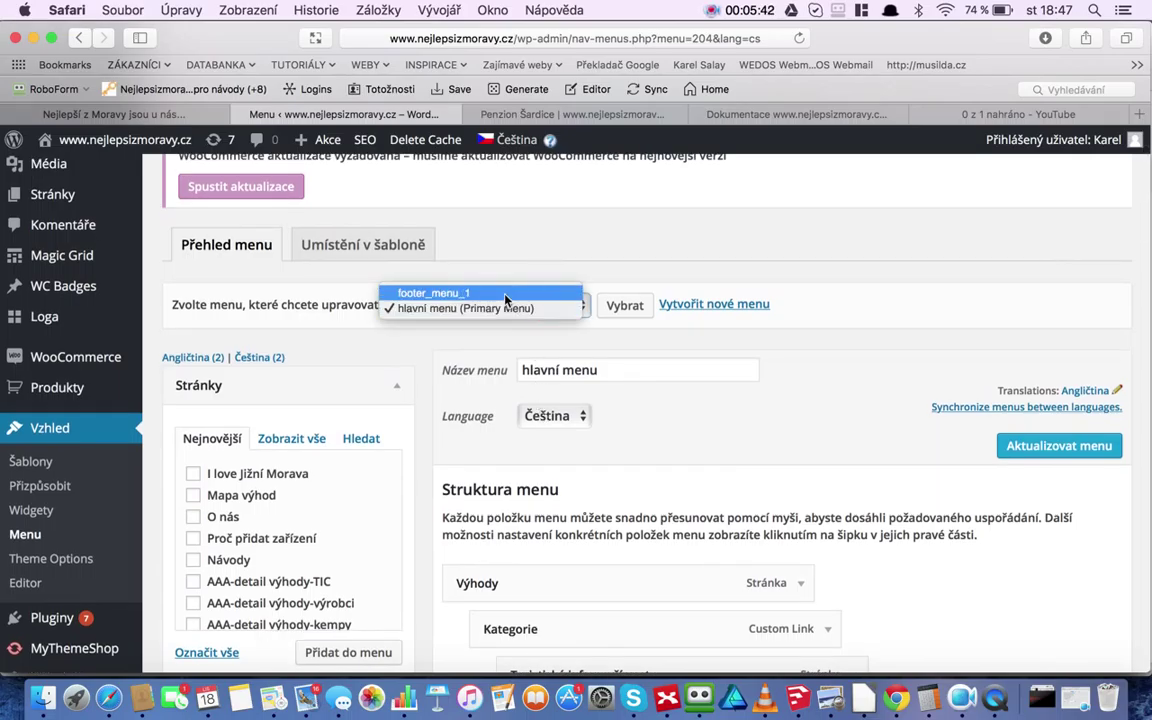
{"action": "left_click", "coordinate": [806, 345]}
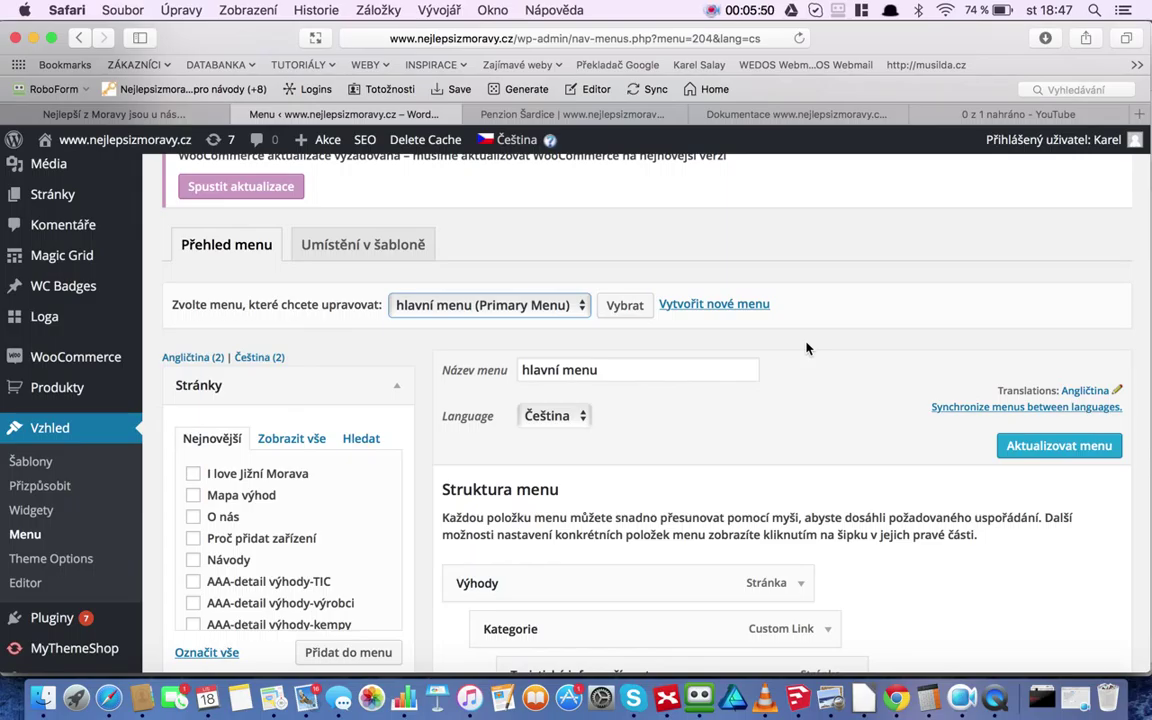
{"action": "left_click", "coordinate": [712, 11]}
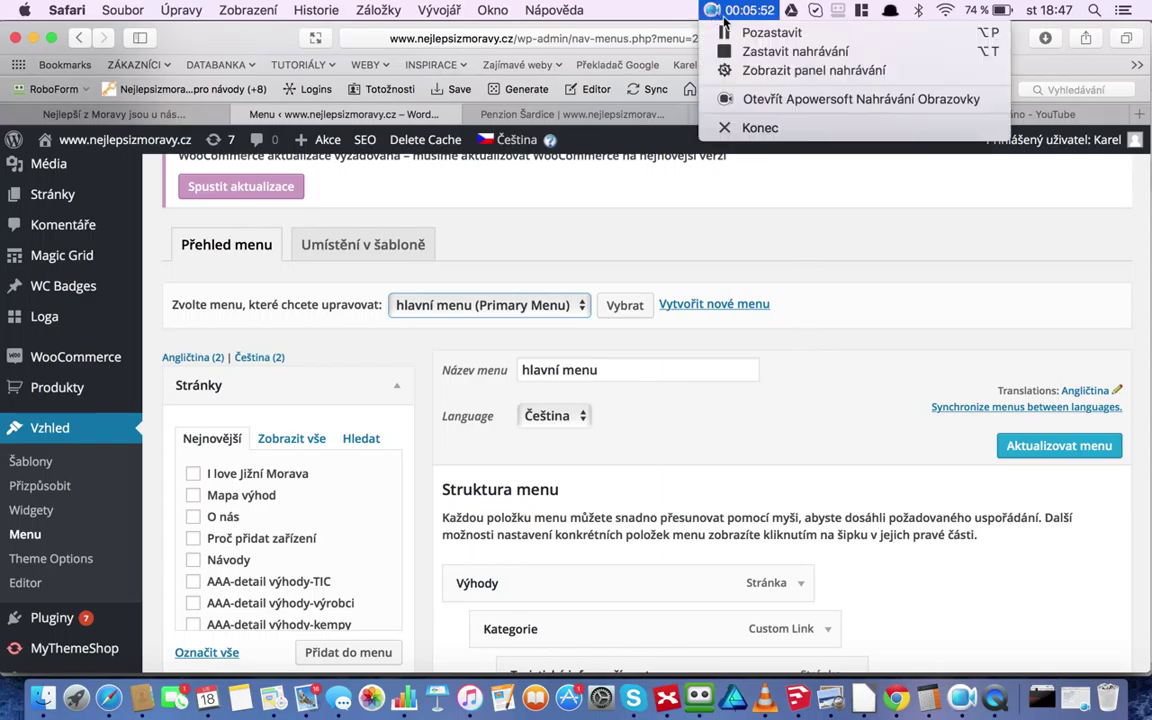